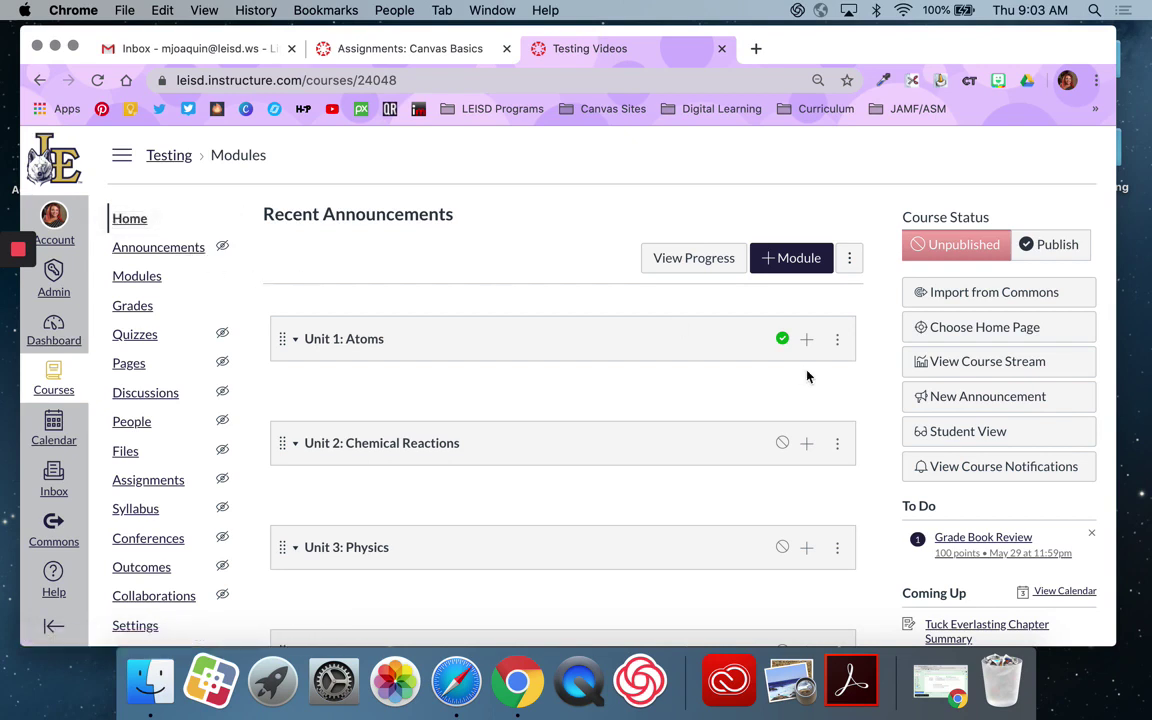
- Preview the course home page in Student View, then return to the teacher view
click(957, 434)
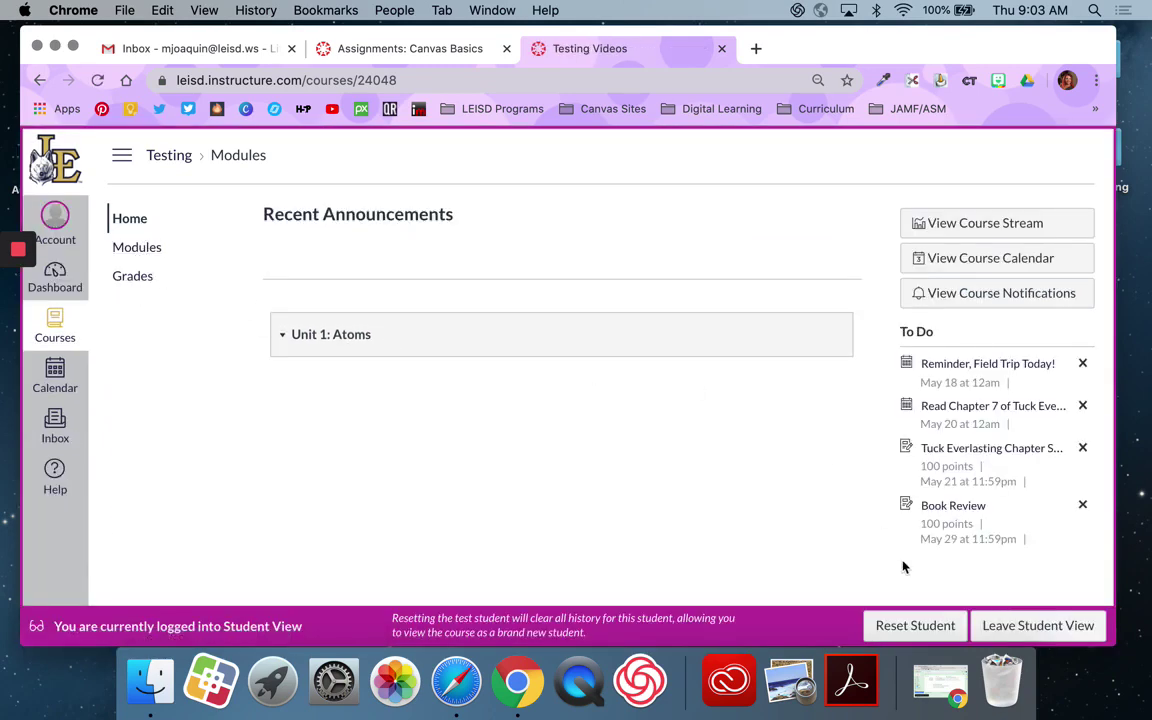
click(1030, 625)
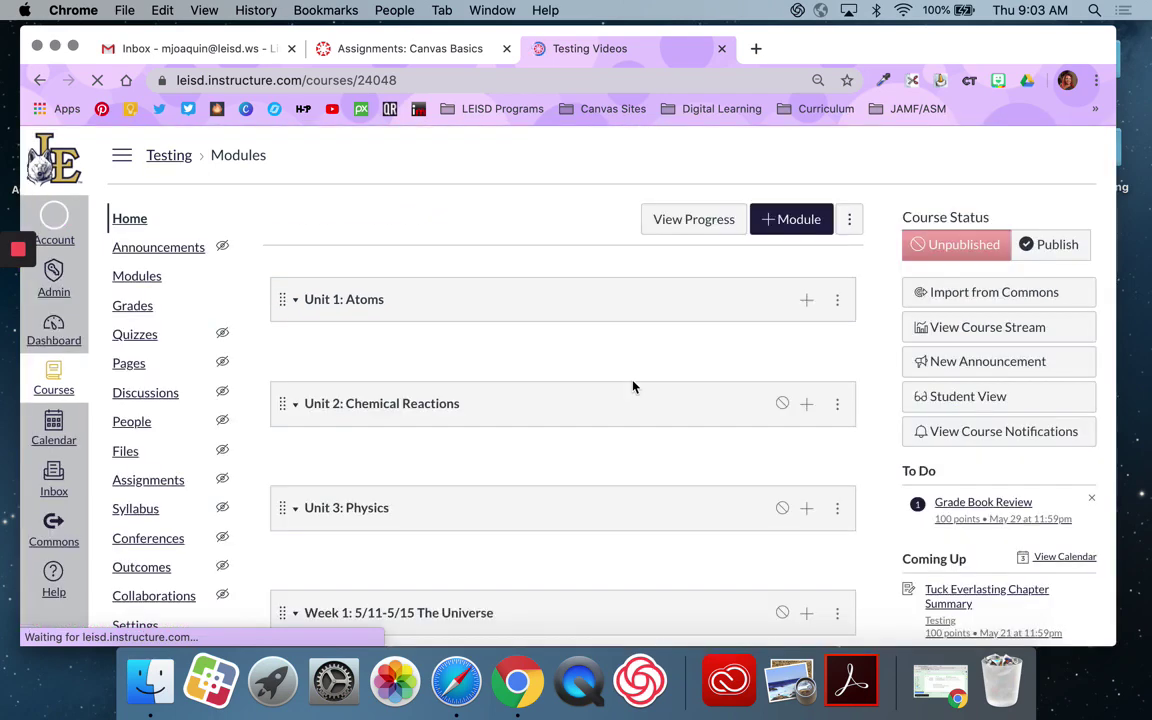
- Start a new course announcement without the auto-saved content and title it "Reminder! Please Read May 21, 2020"
click(169, 254)
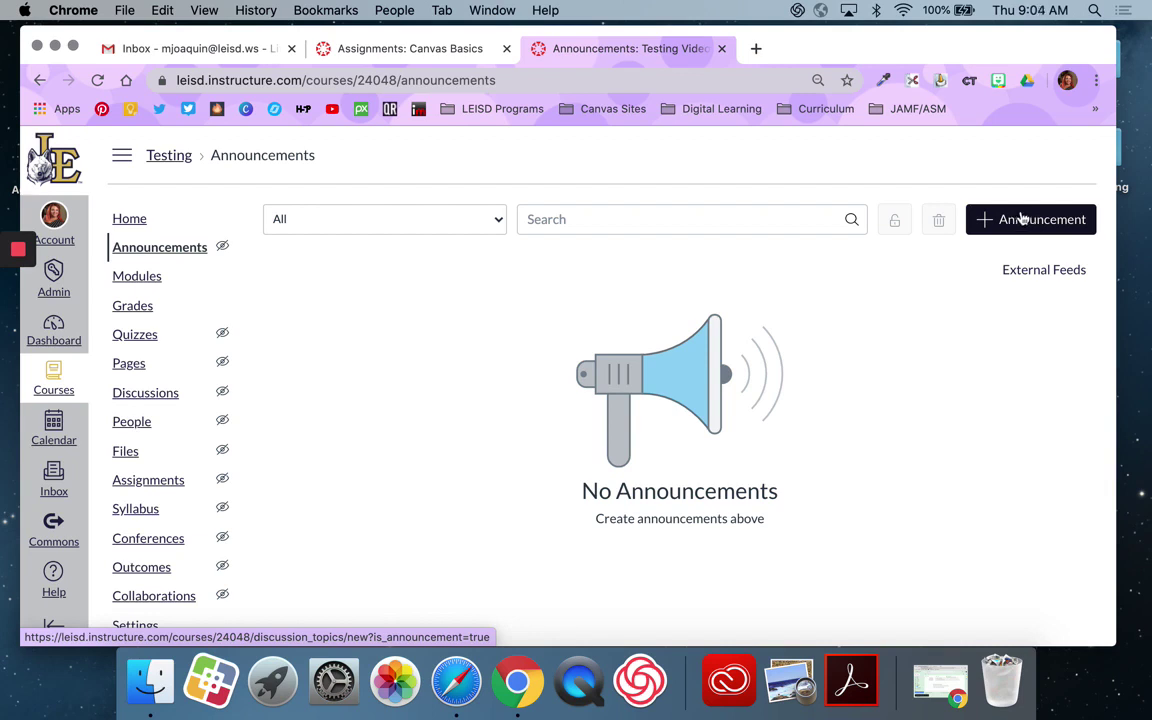
click(1012, 220)
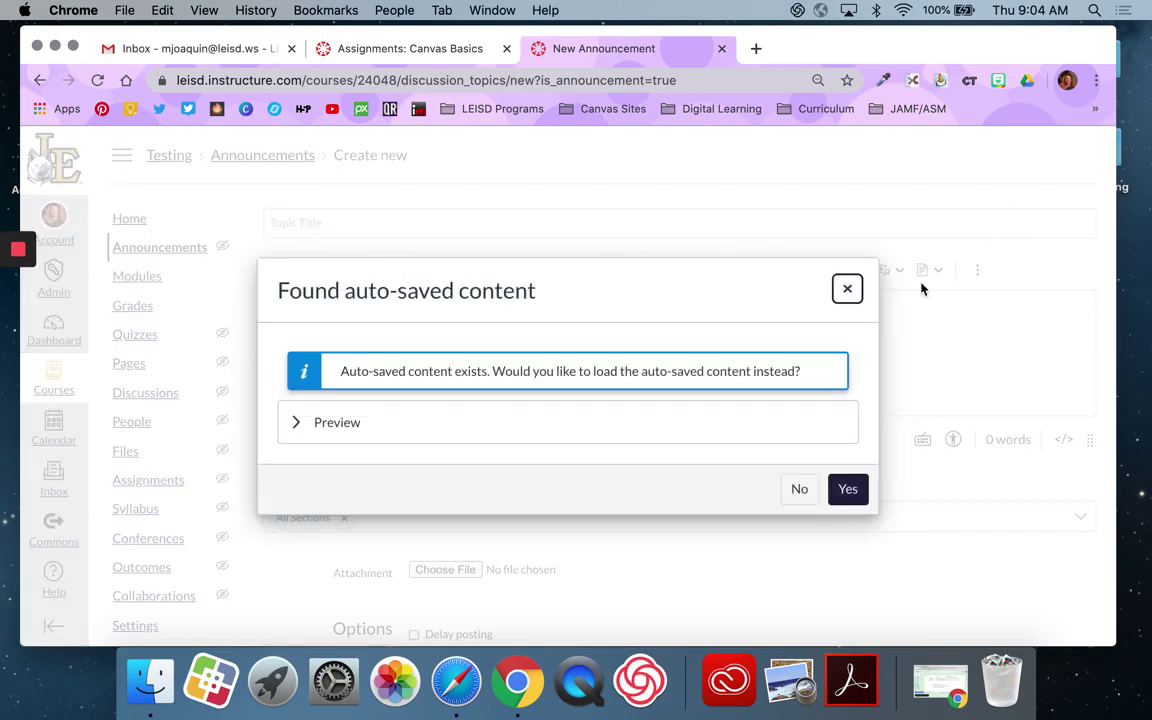
click(797, 489)
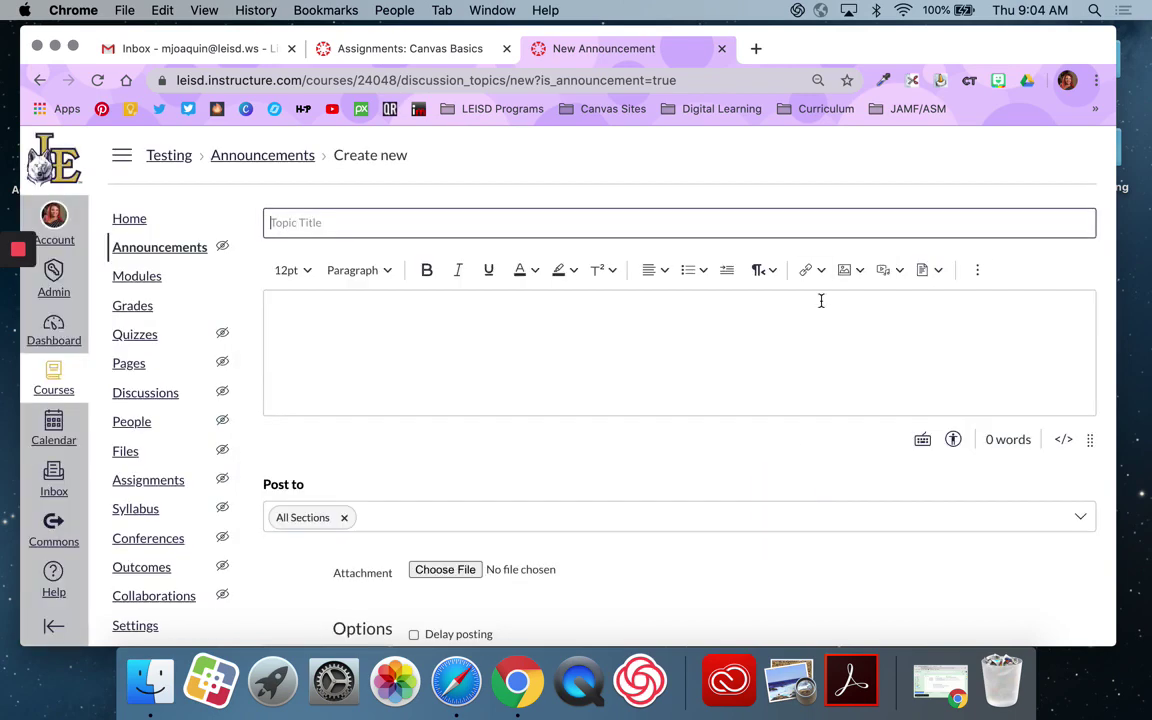
click(797, 226)
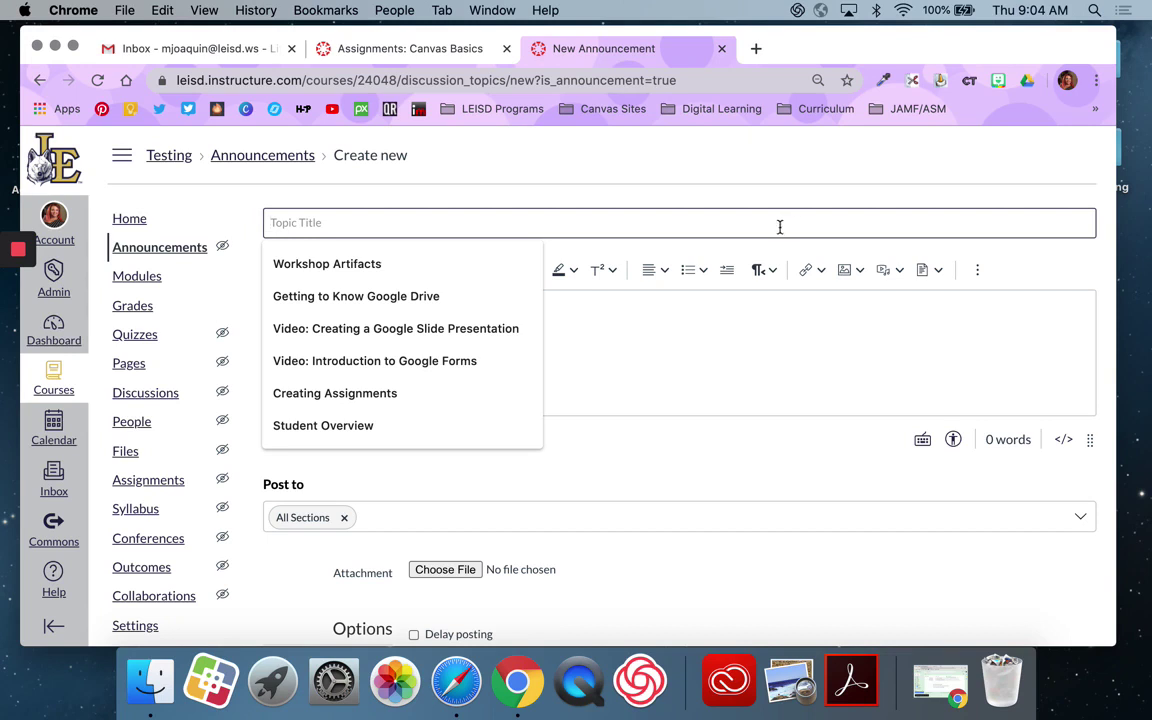
text(Reminder!)
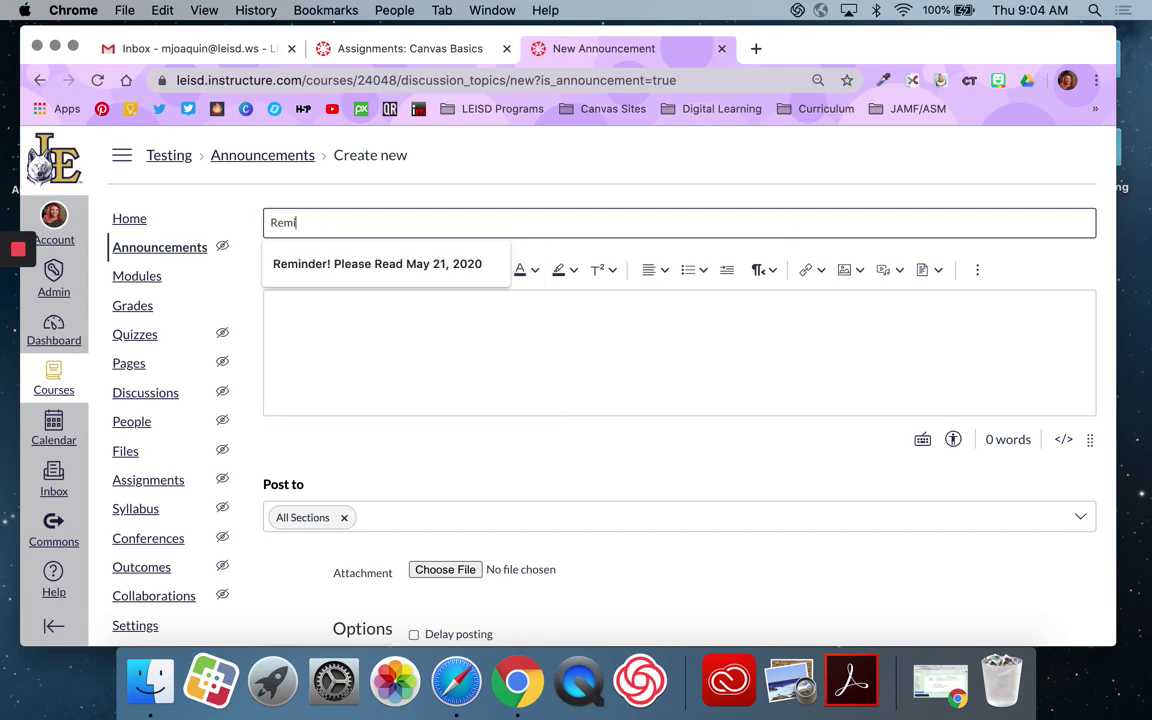
click(463, 264)
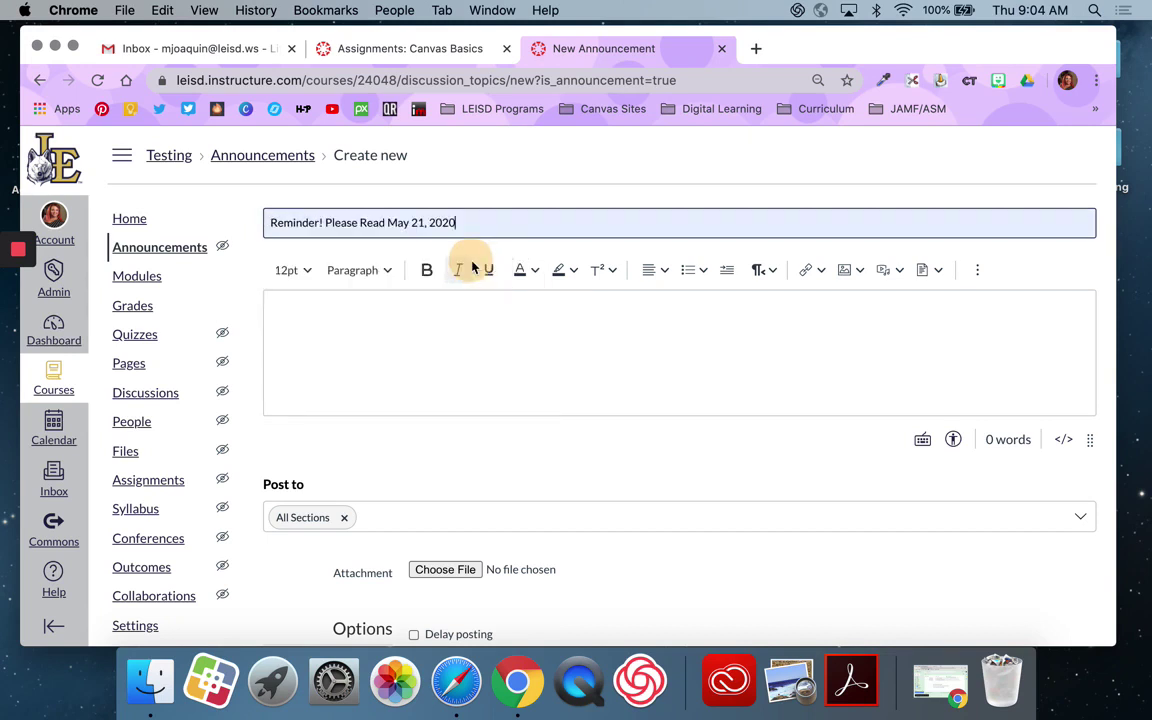
- Save the announcement with body "Best practices for students. Example: student should click the hyperlink of document to edit instead of trying to edit in that small window."
click(439, 359)
text(Best practices for students. Example: student should click the hyperlink of document to edit instead of trying to edit in that small window.)
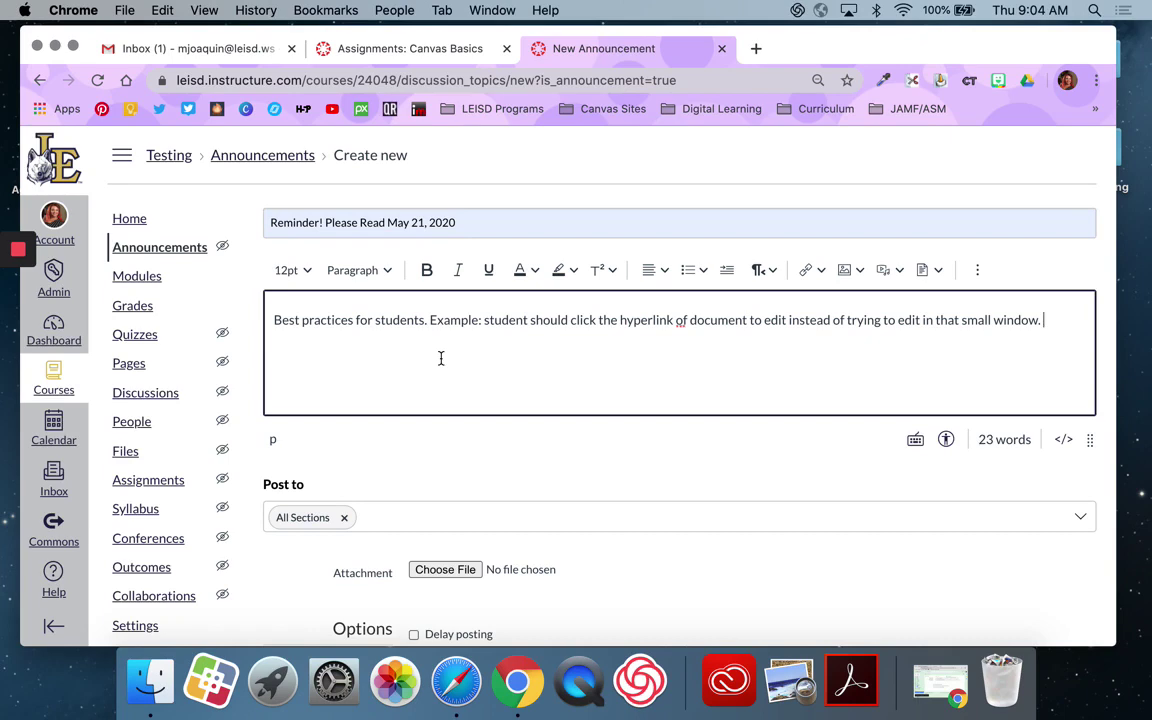
scroll(490, 410, down, 5)
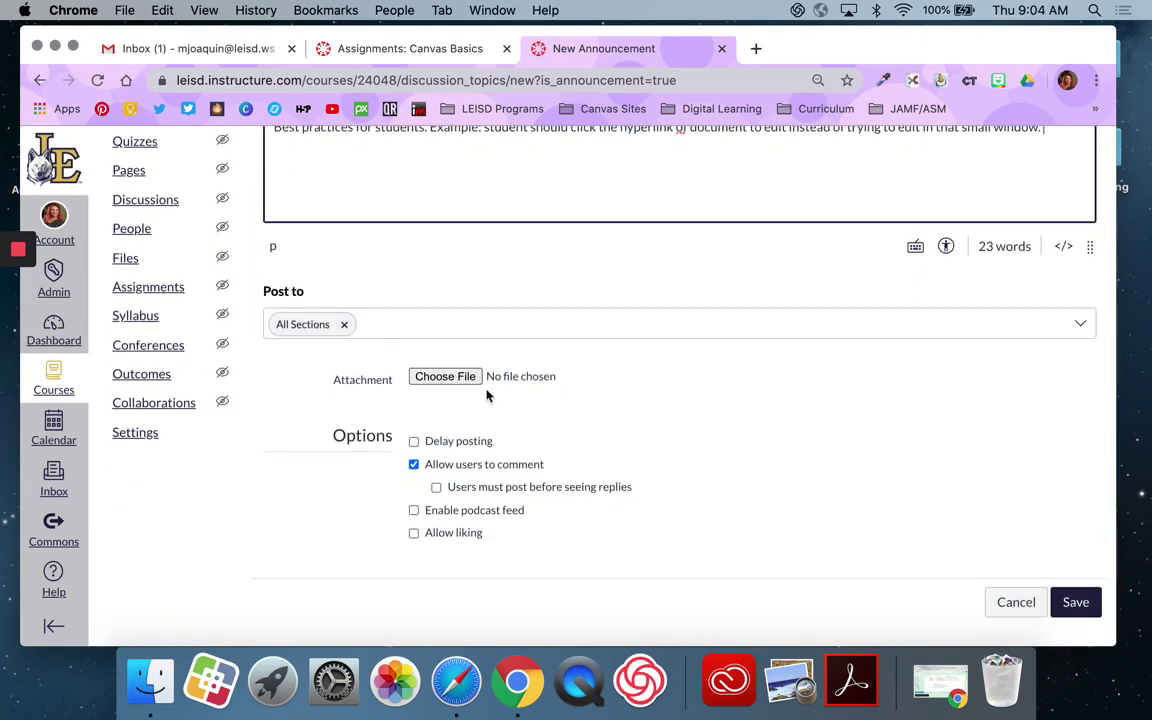
scroll(505, 392, down, 1)
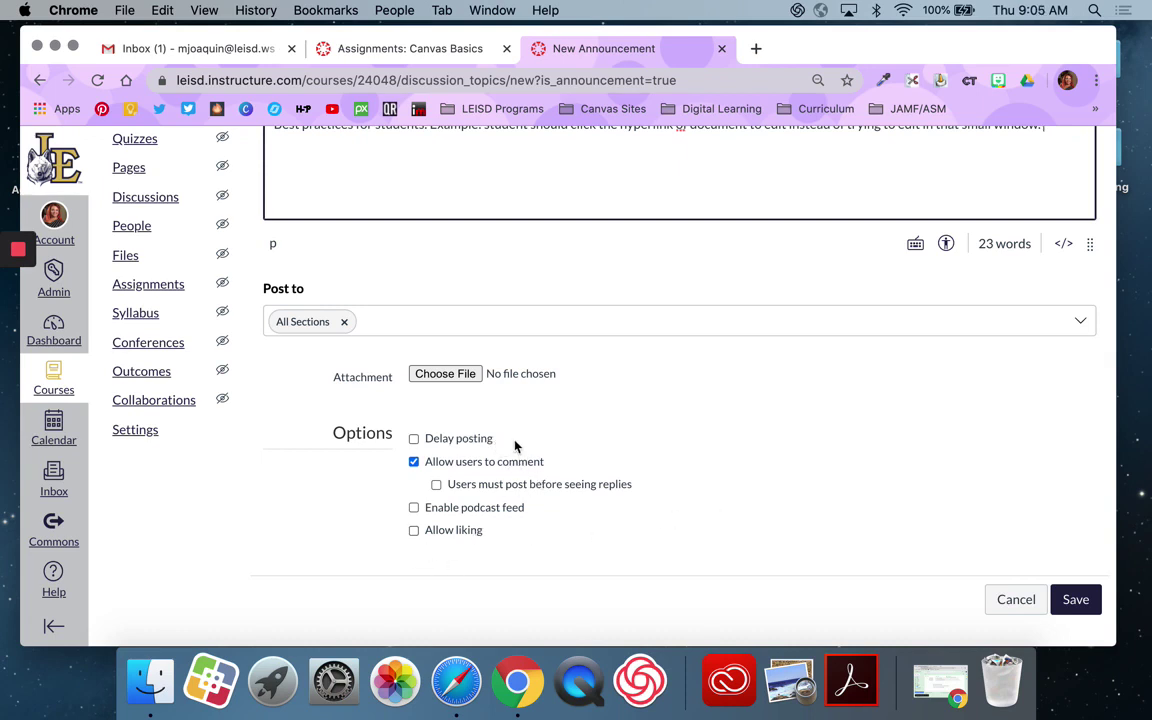
click(1079, 601)
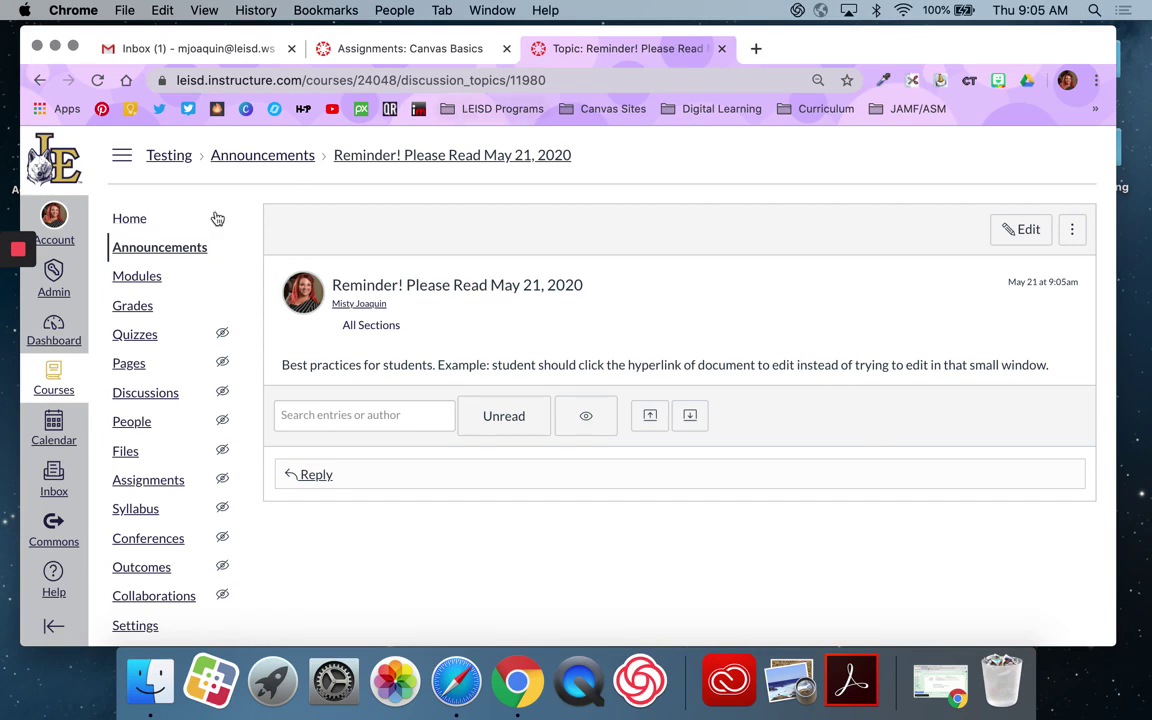
- Check how the reminder announcement appears on the course home page, both as teacher and in Student View
click(128, 219)
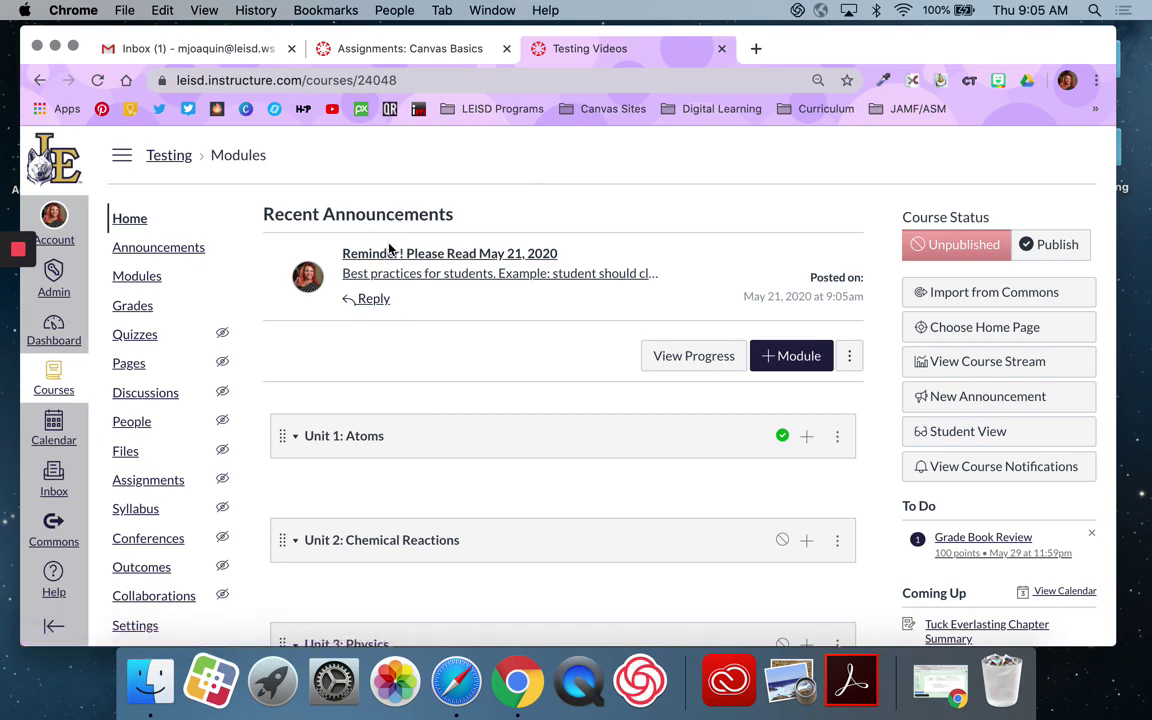
click(936, 430)
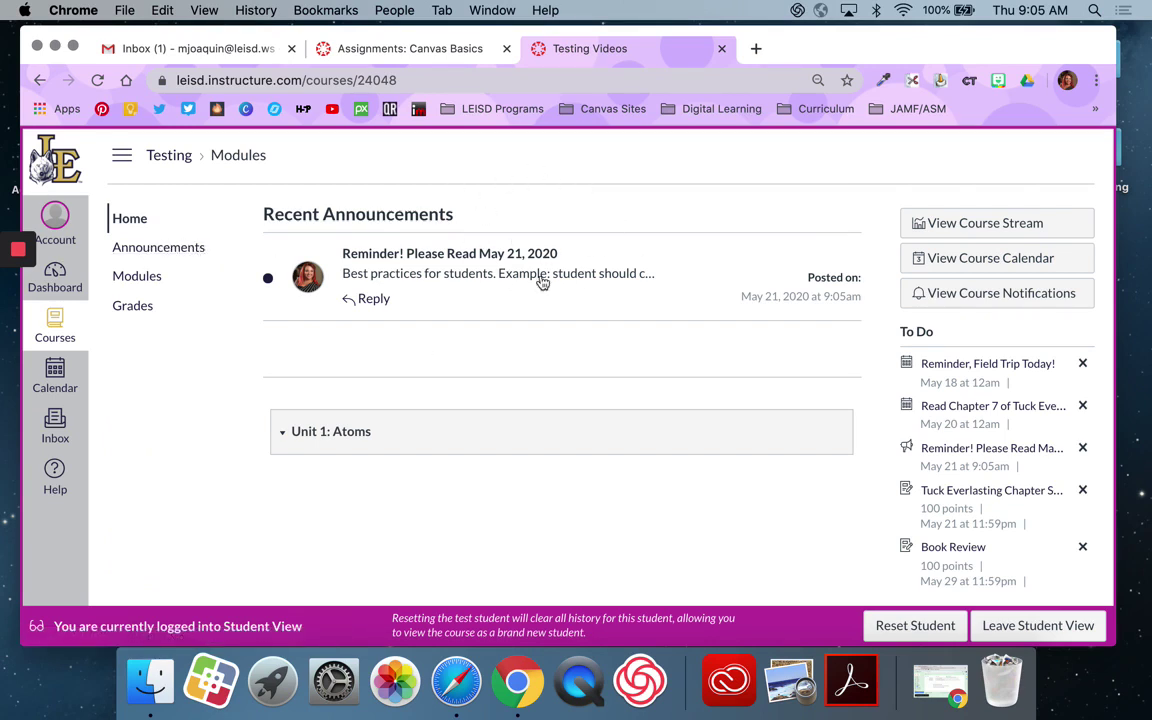
click(1045, 620)
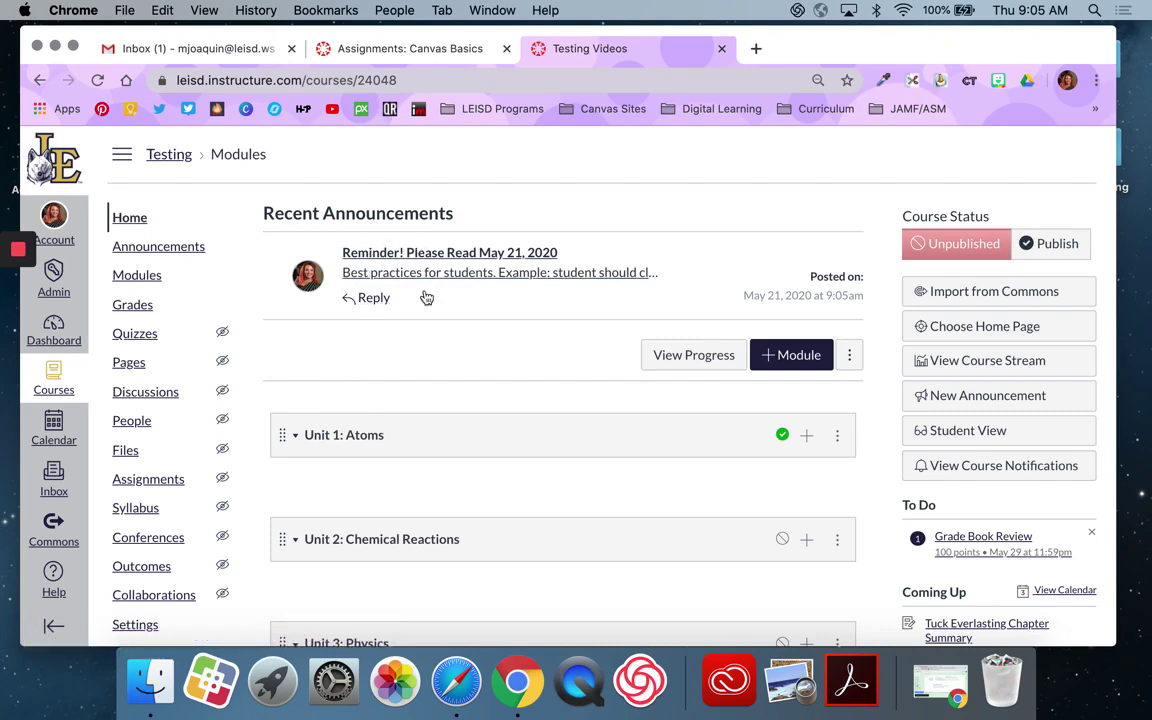
- Open the course settings and expand the additional course details to reach the option for showing recent announcements on the home page
scroll(180, 368, down, 2)
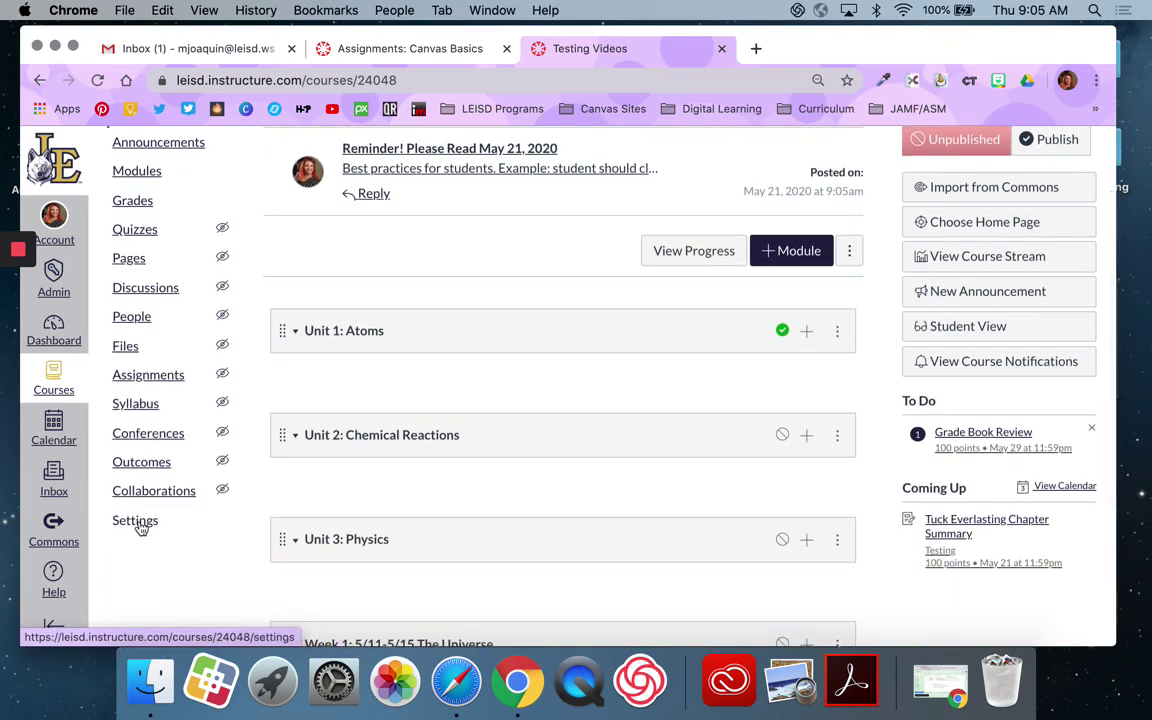
click(142, 522)
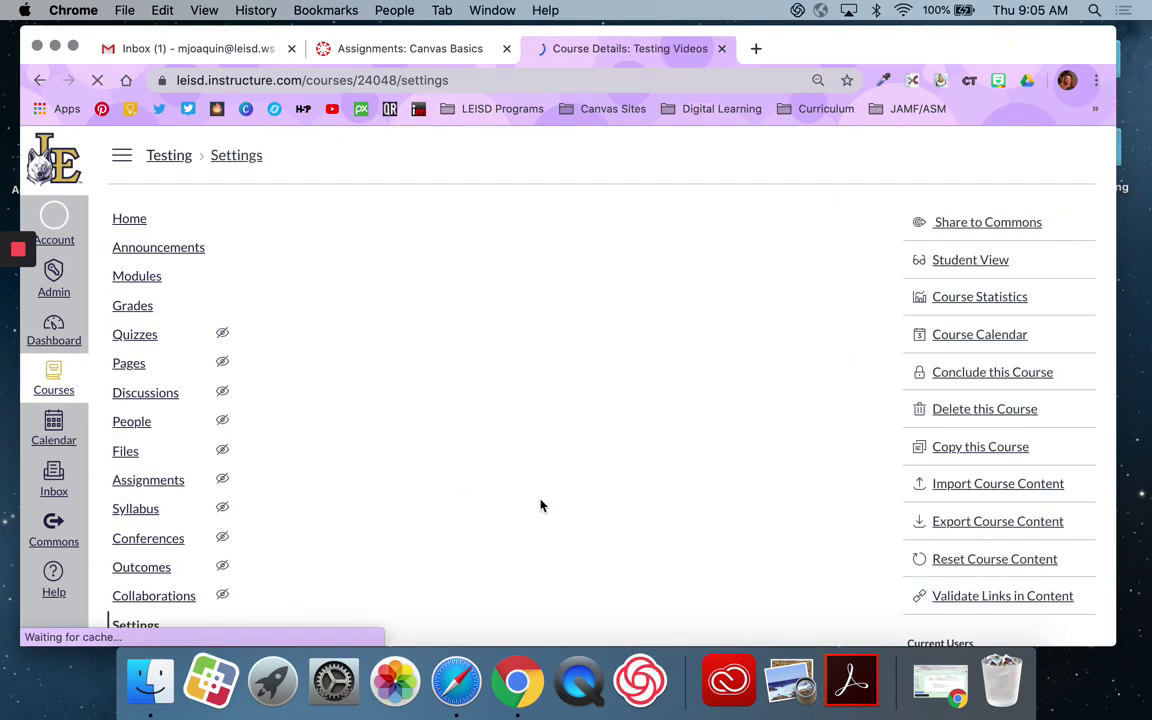
scroll(573, 510, down, 15)
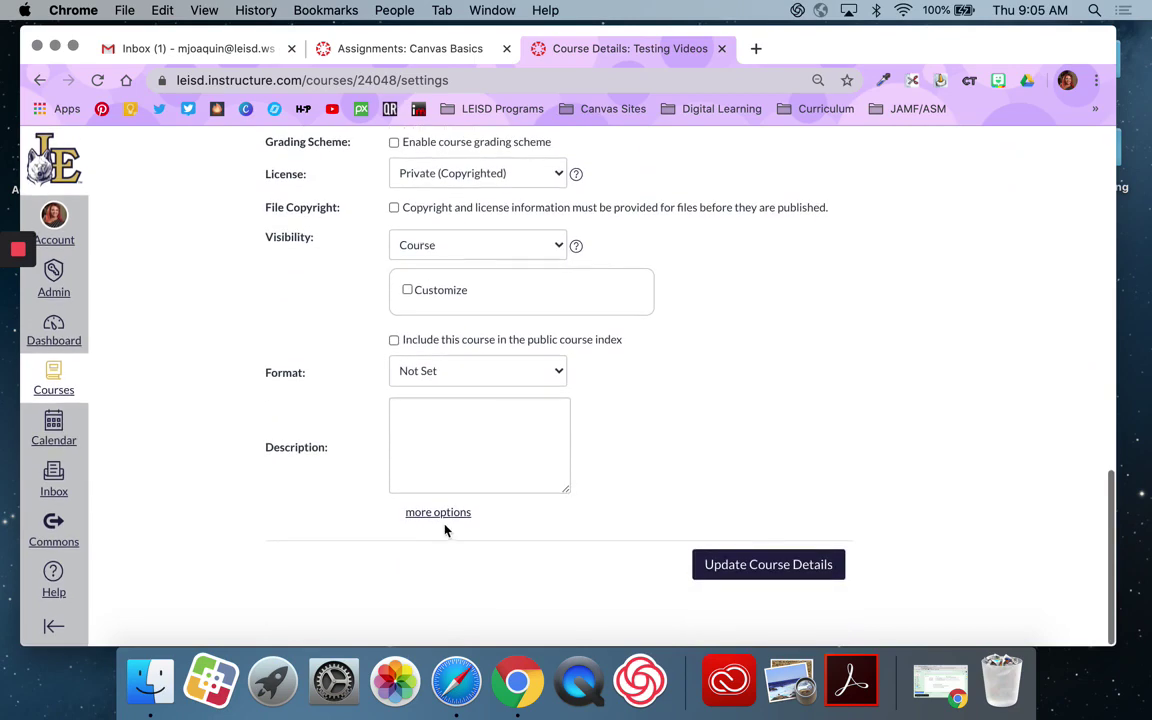
click(448, 506)
scroll(783, 466, down, 4)
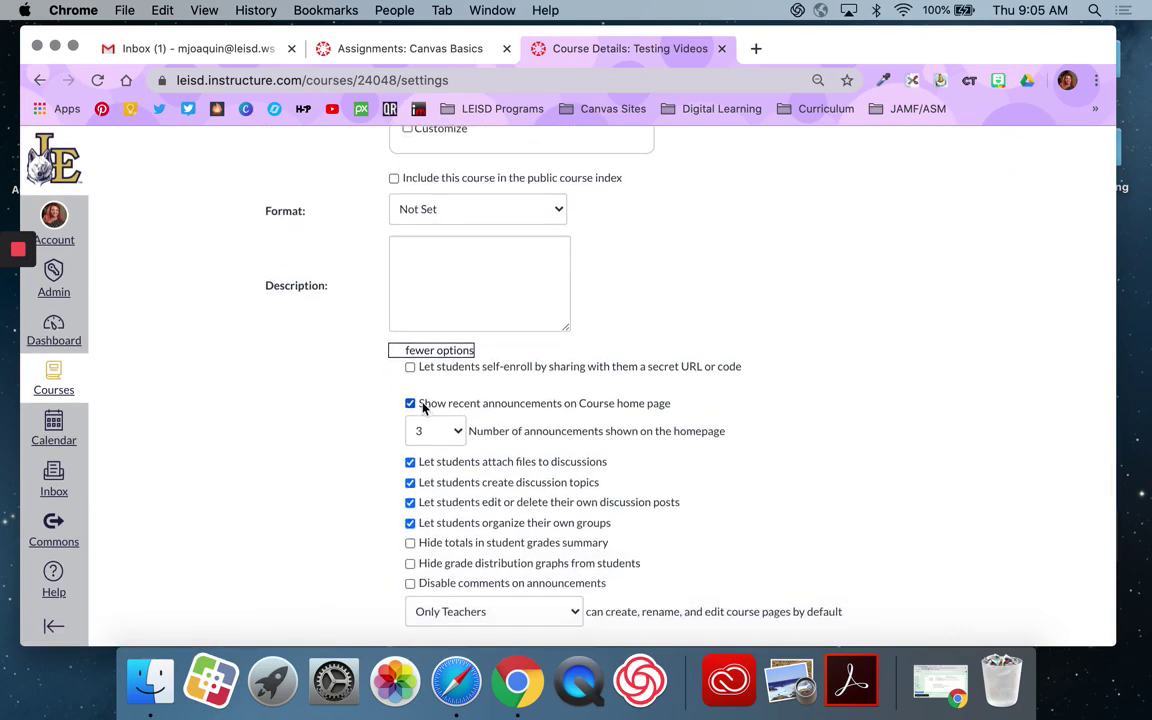
drag(416, 404, 671, 414)
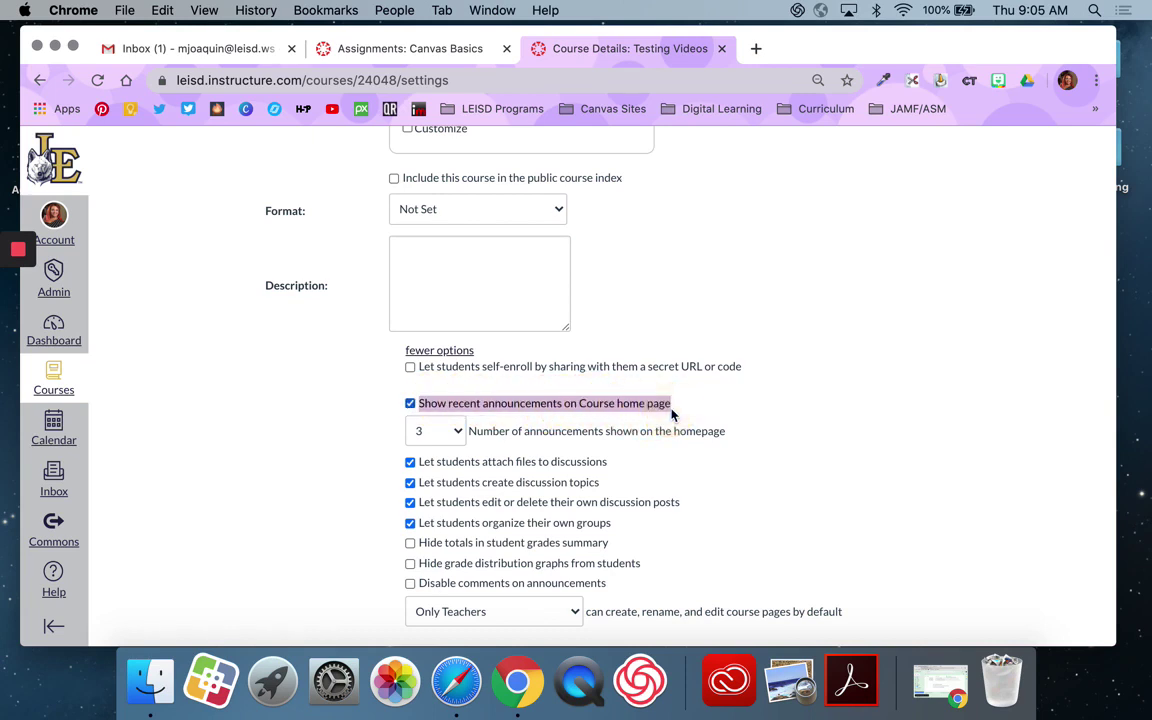
- Set the number of announcements shown on the homepage to 3 and update the course details
click(449, 432)
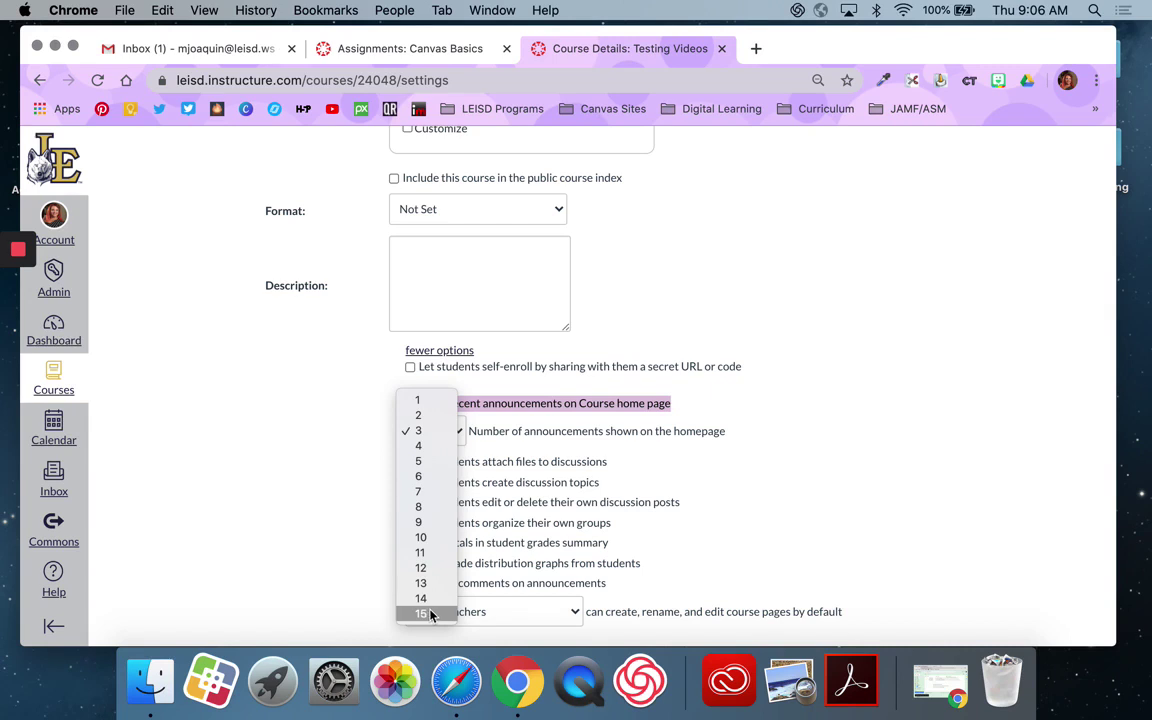
click(438, 432)
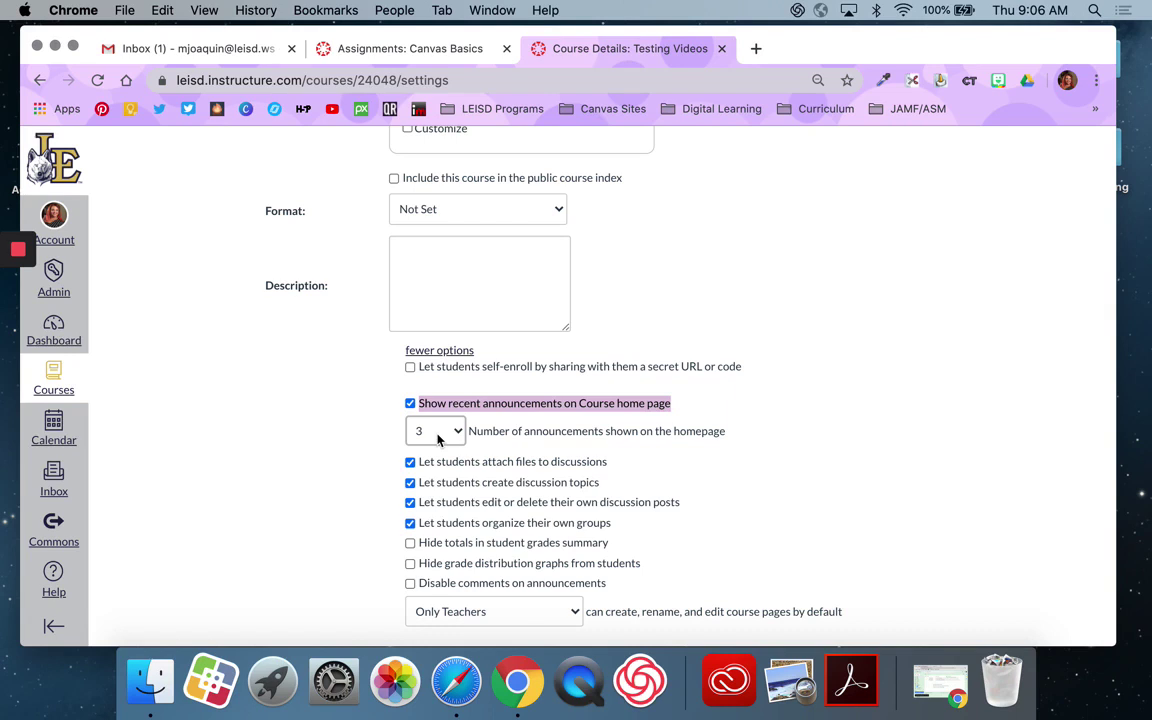
click(727, 566)
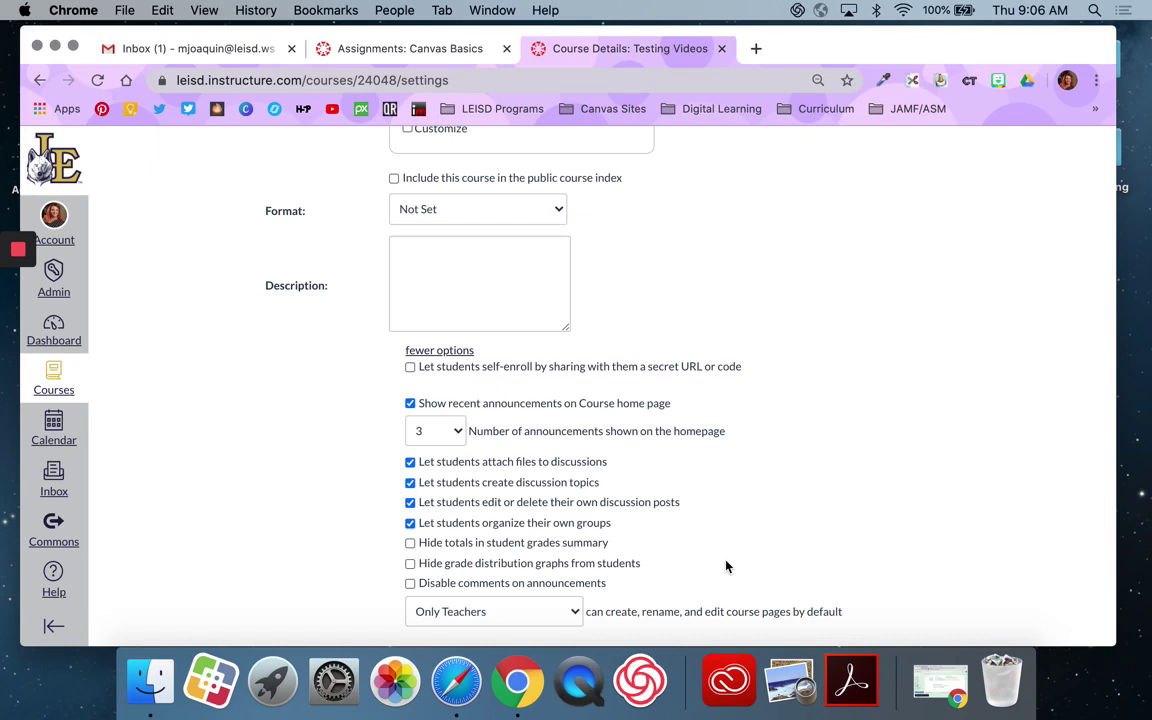
scroll(727, 566, down, 3)
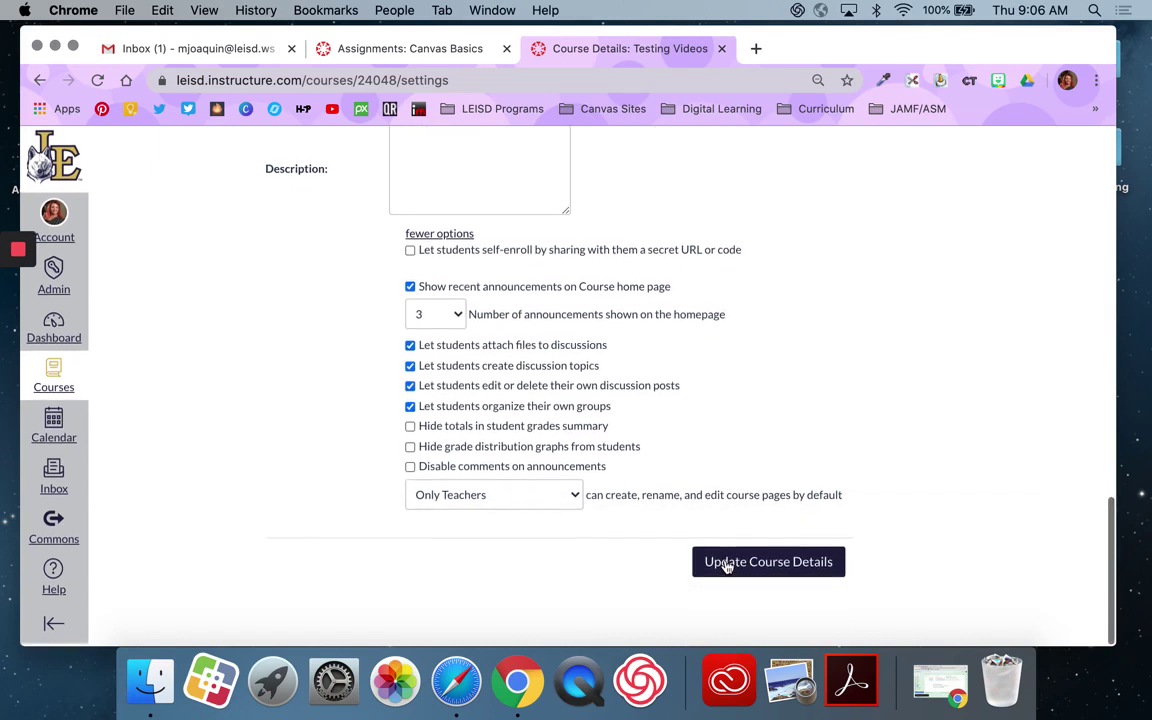
click(767, 566)
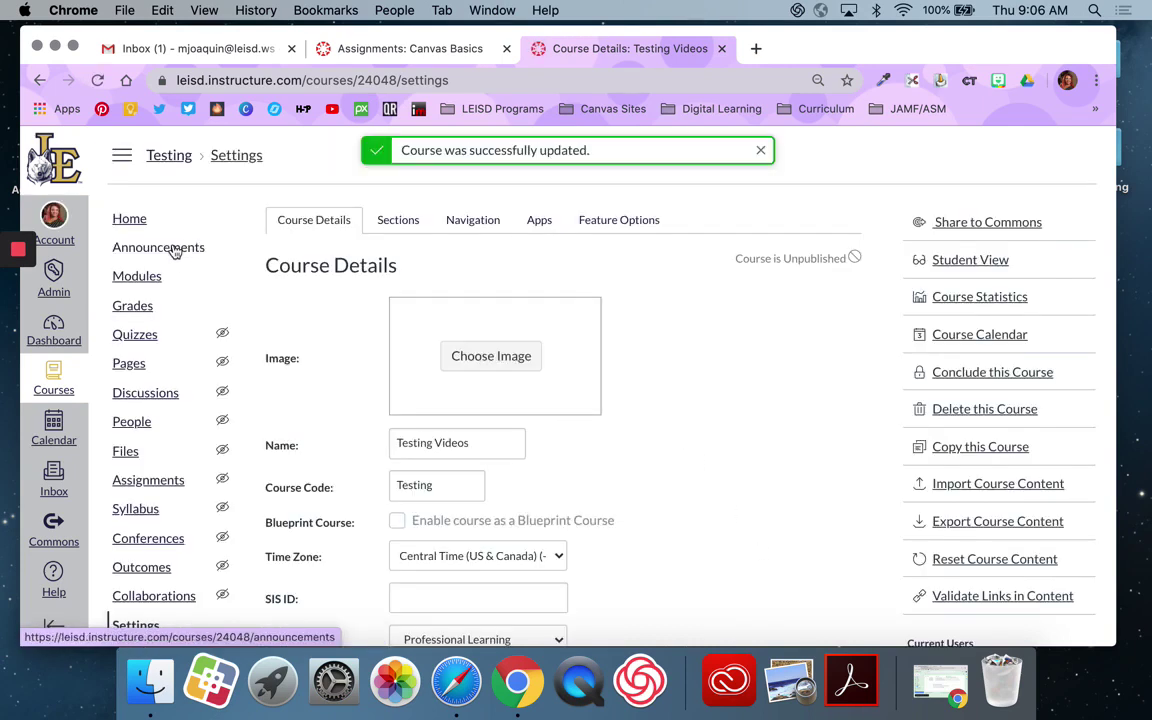
- Review the reminder in the announcements list and on the course home page
click(174, 250)
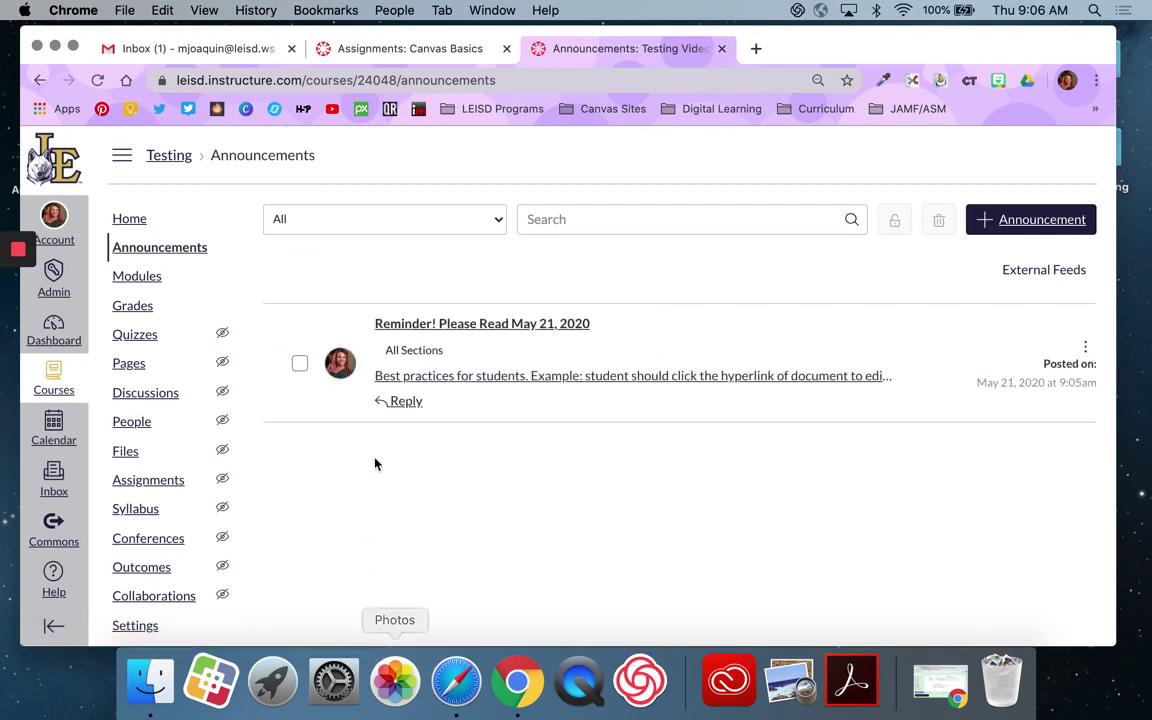
click(129, 220)
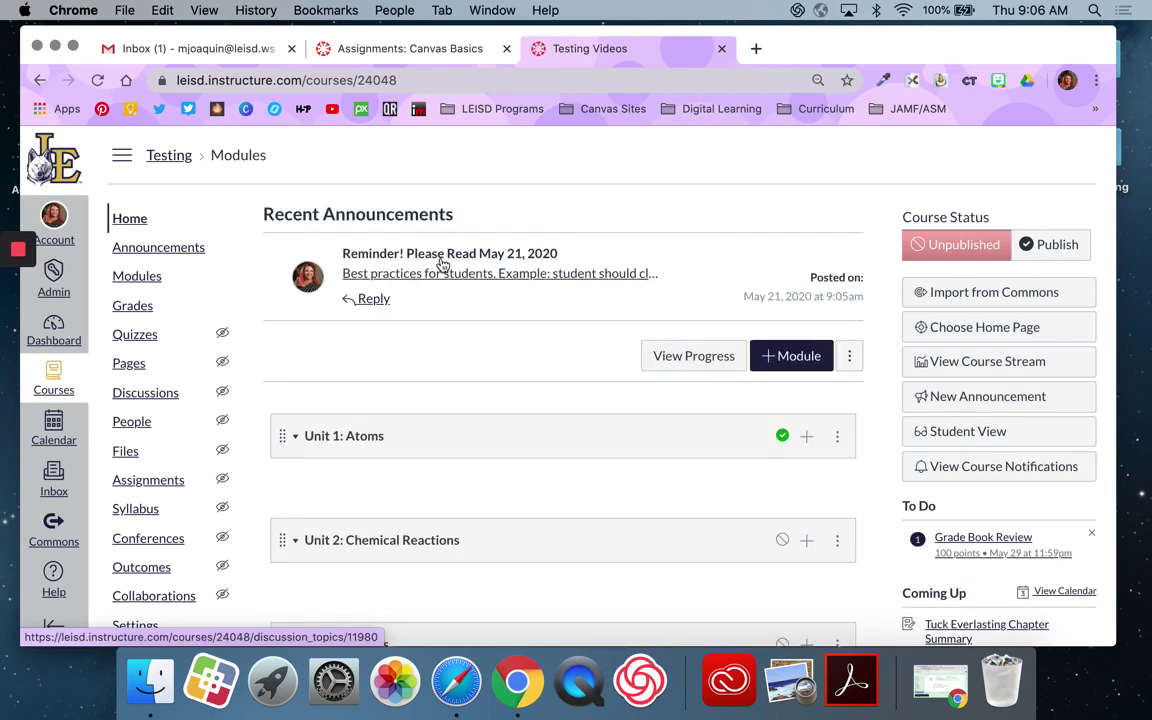
- Create another announcement titled "Welcome Back!" with the message "Welcome Back so Happy to See You All!"
click(185, 248)
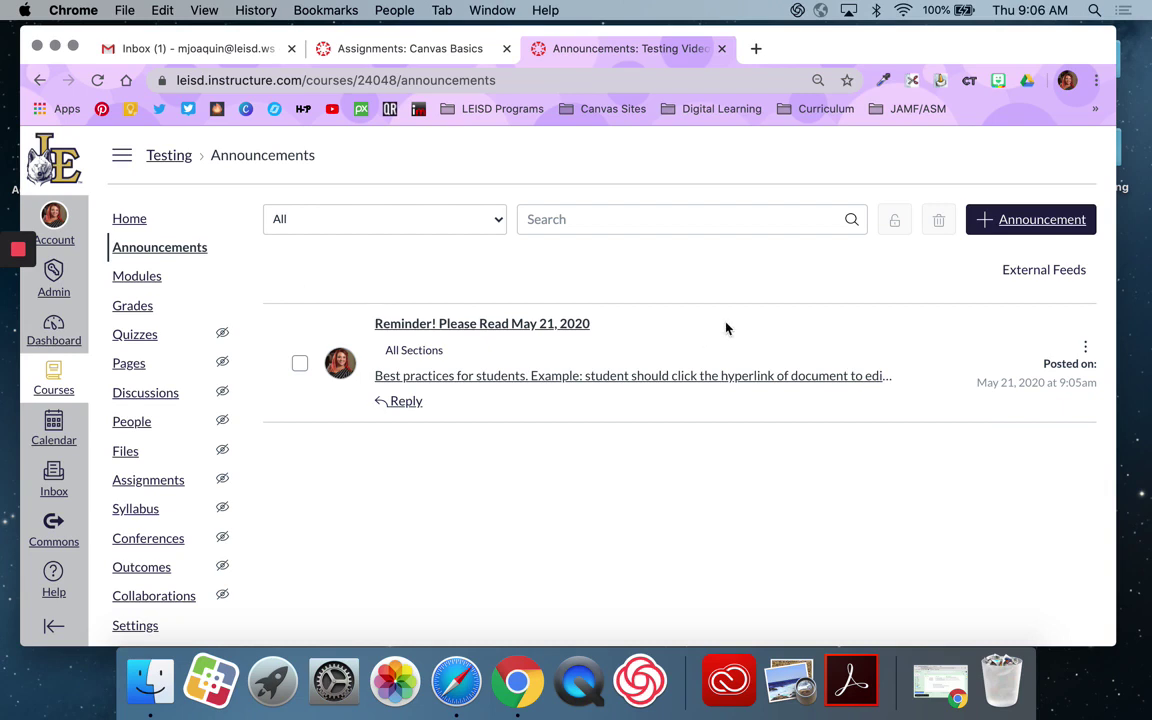
click(1024, 227)
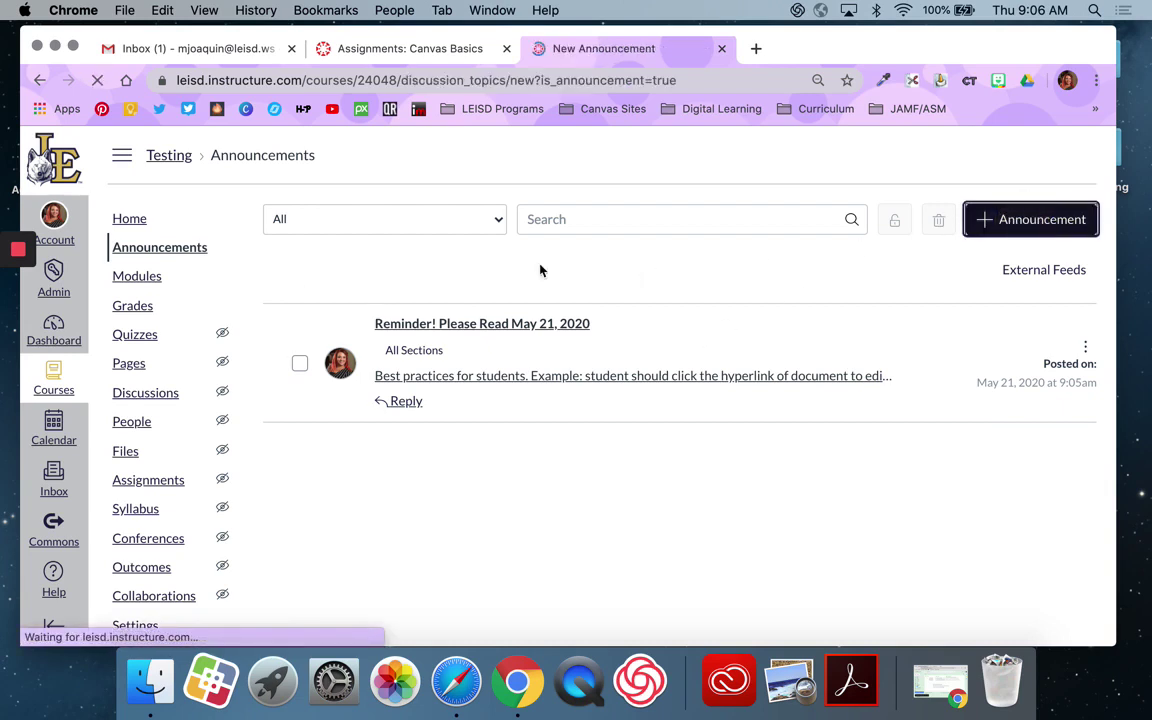
click(353, 226)
text(Welcome Back!)
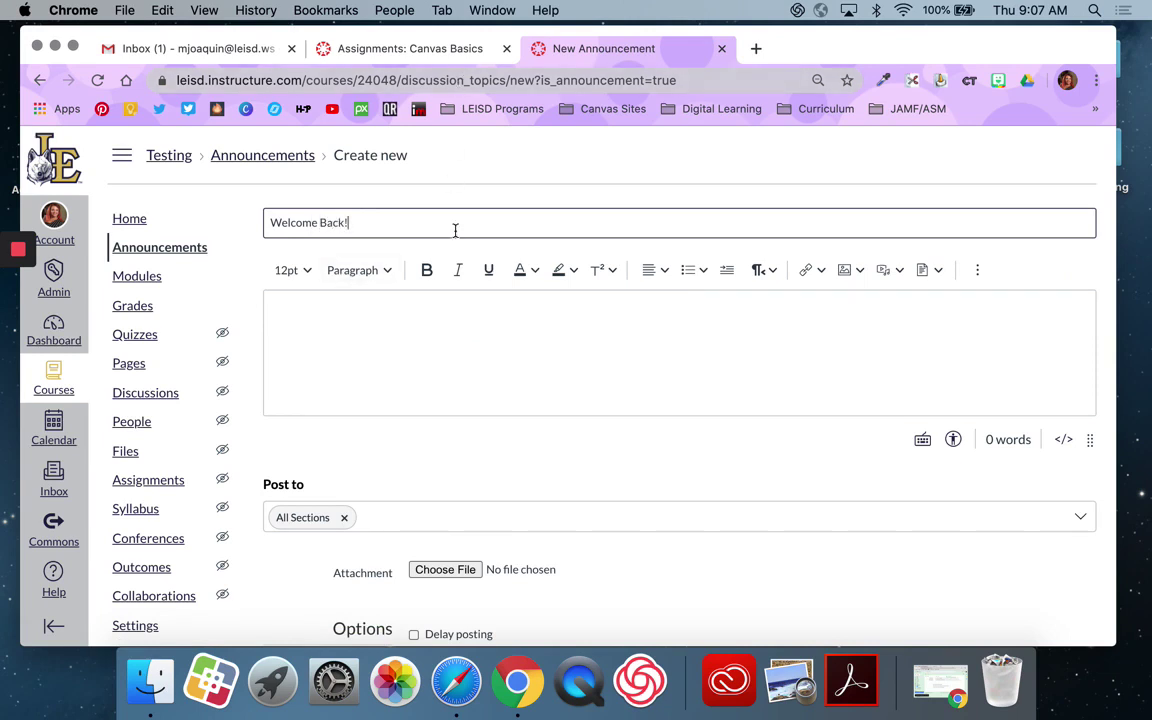
click(465, 324)
text(Welcome Back so Happy to See You All!)
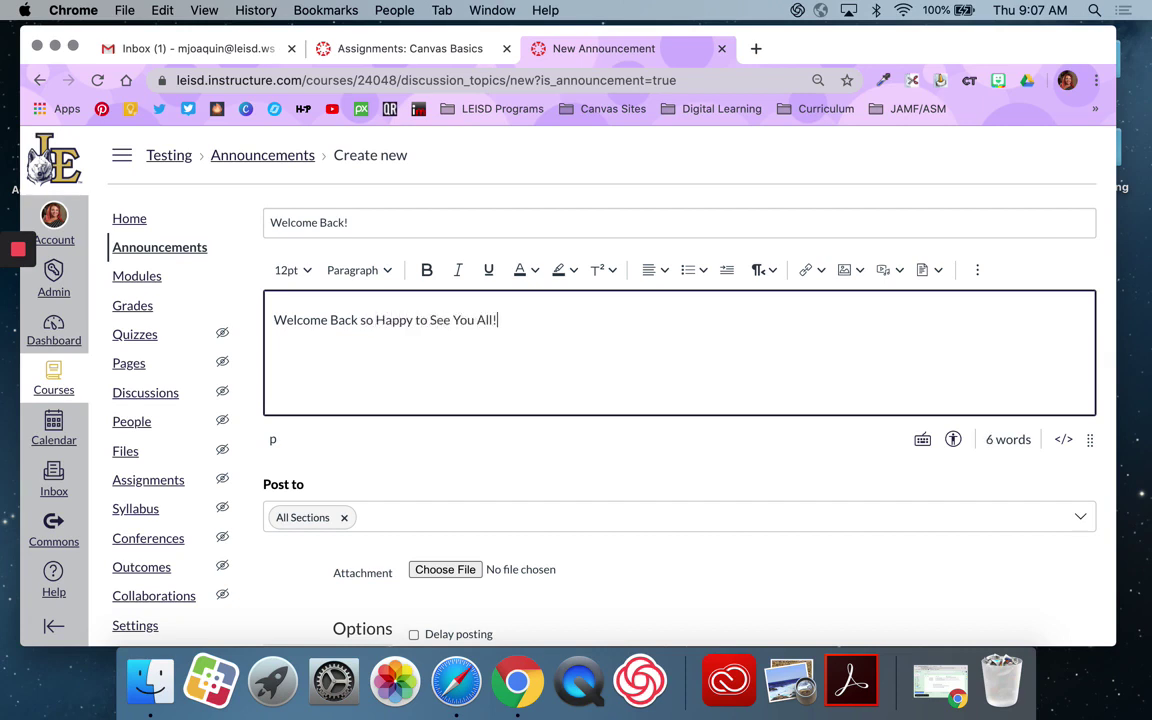
- Delay the announcement's posting until Aug 12, 2020 and save the announcement
scroll(645, 519, down, 5)
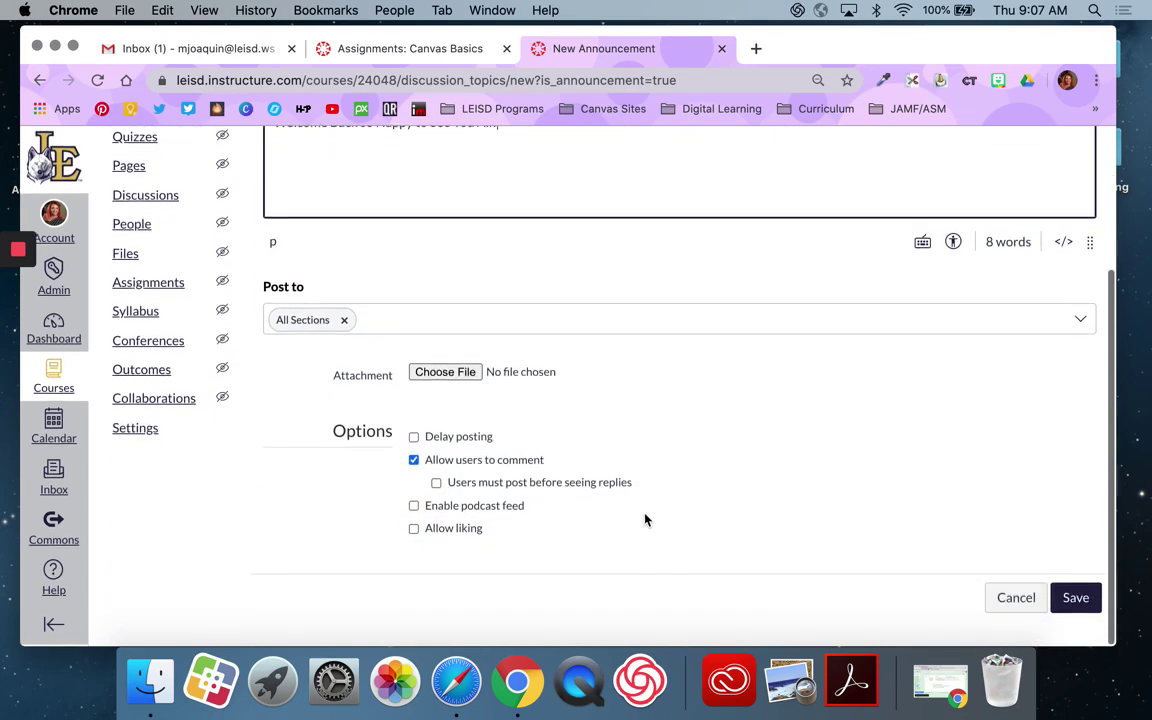
click(413, 437)
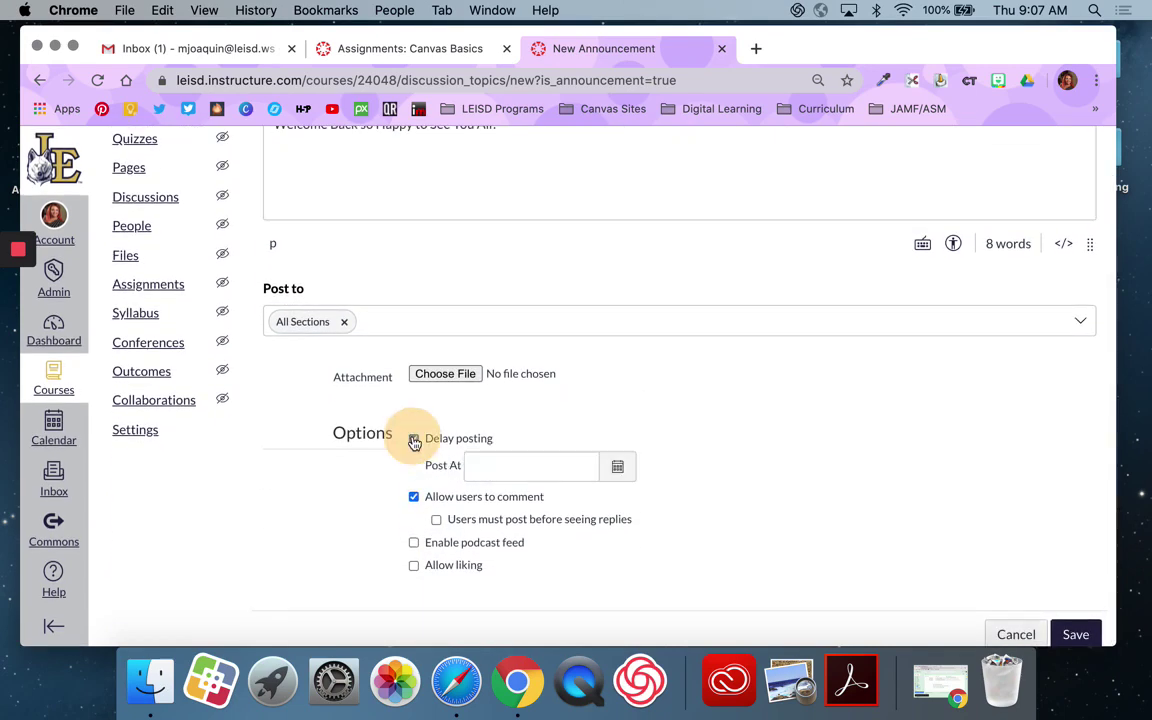
click(620, 470)
click(644, 249)
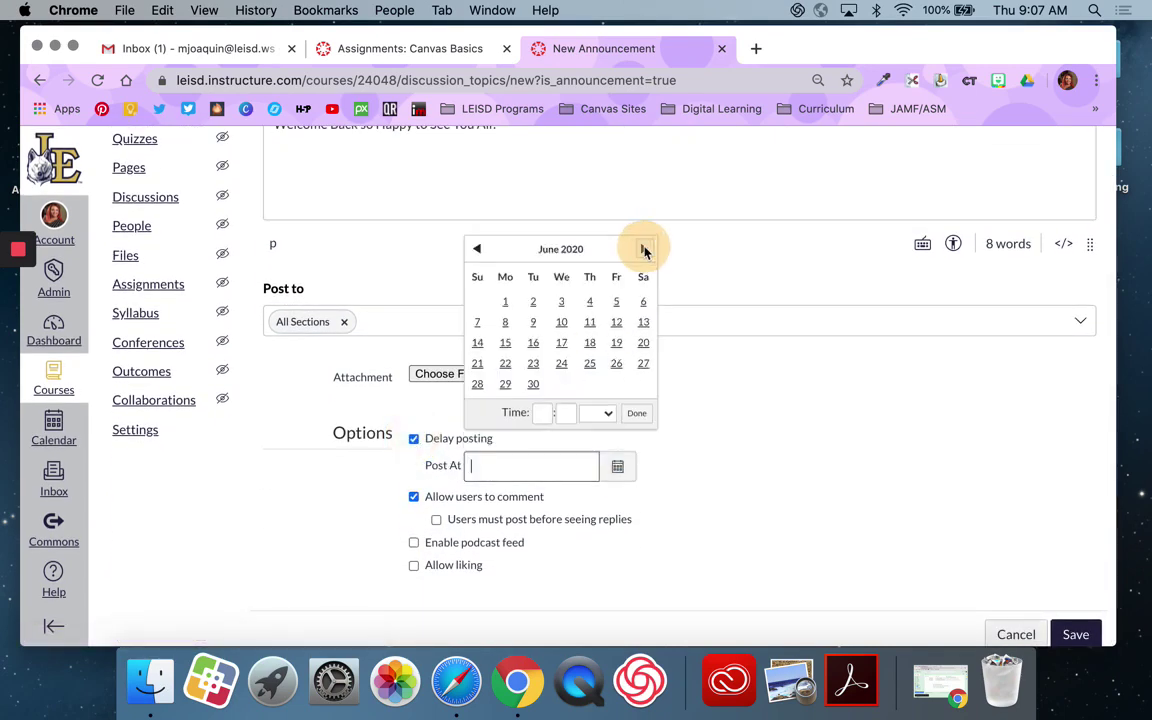
click(644, 249)
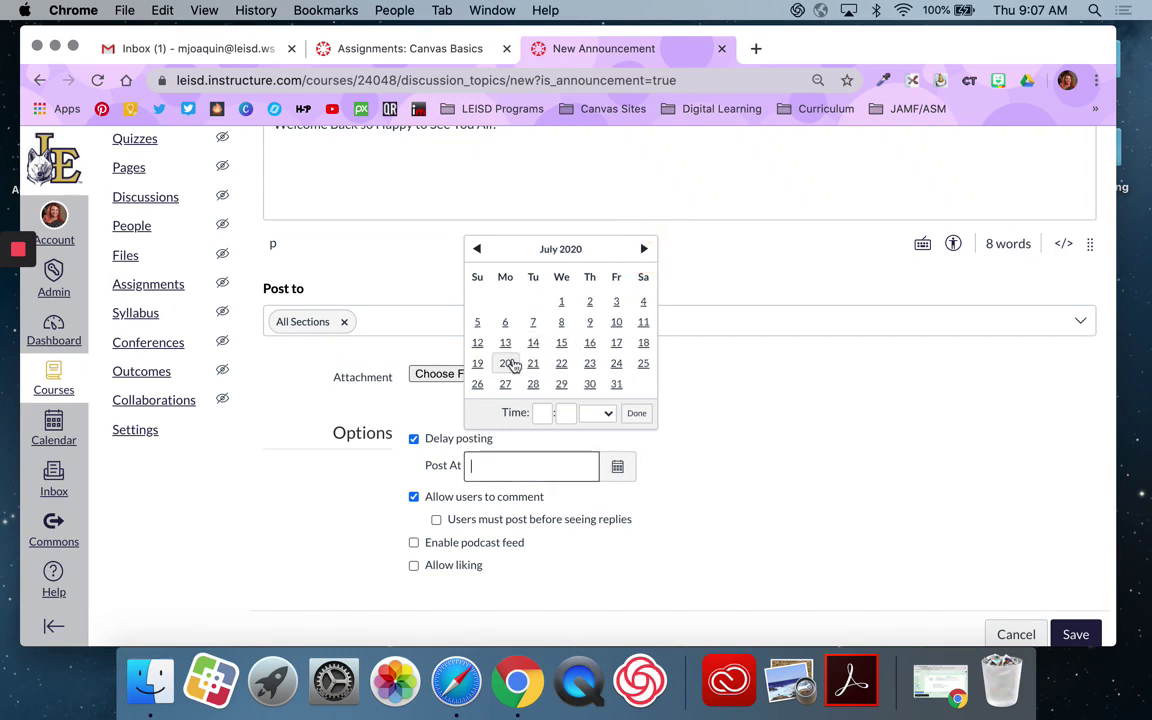
click(644, 249)
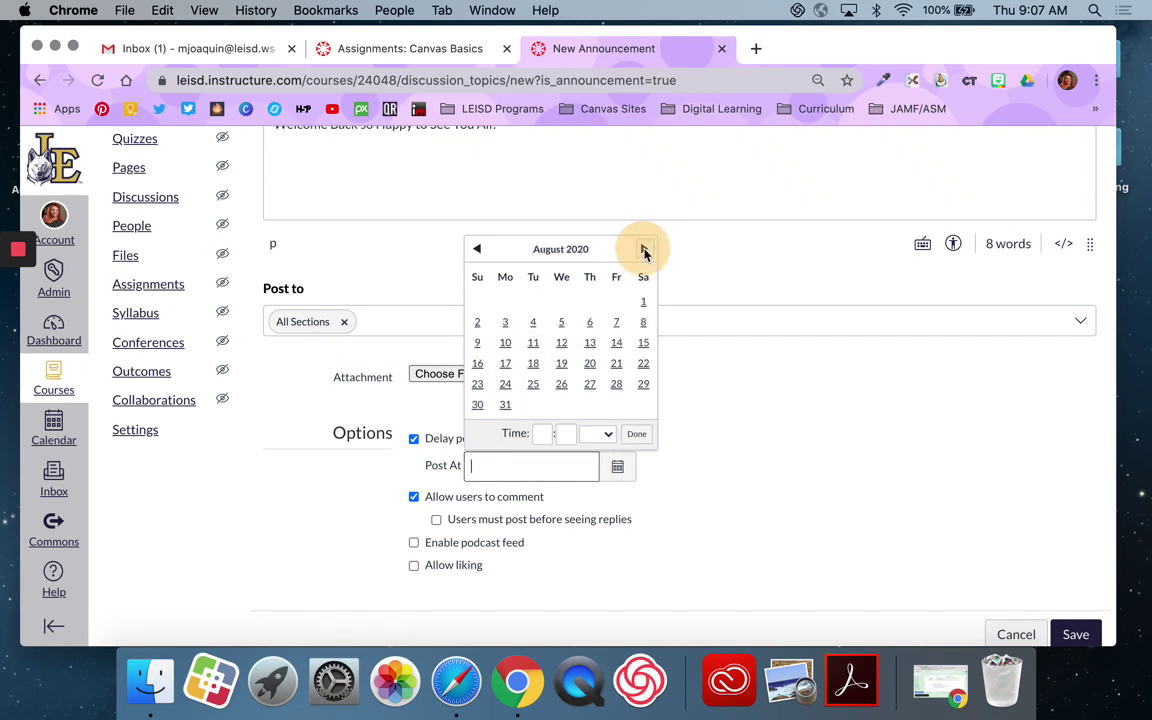
click(563, 343)
click(746, 478)
scroll(765, 505, down, 1)
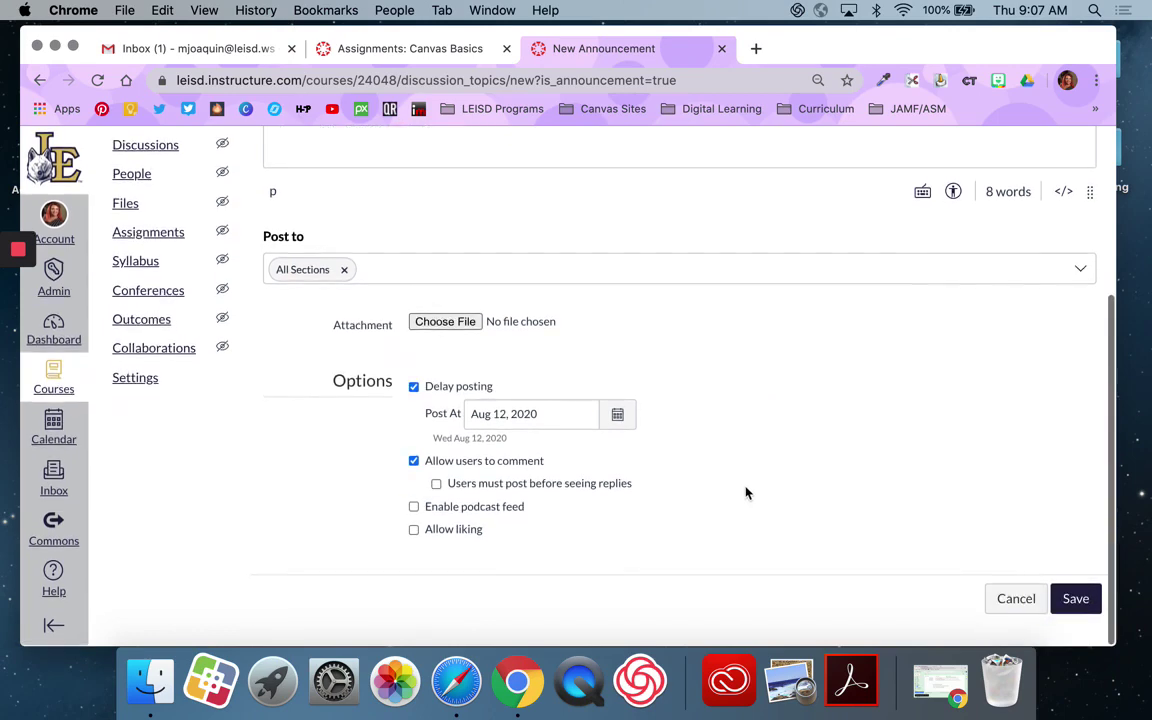
click(1075, 600)
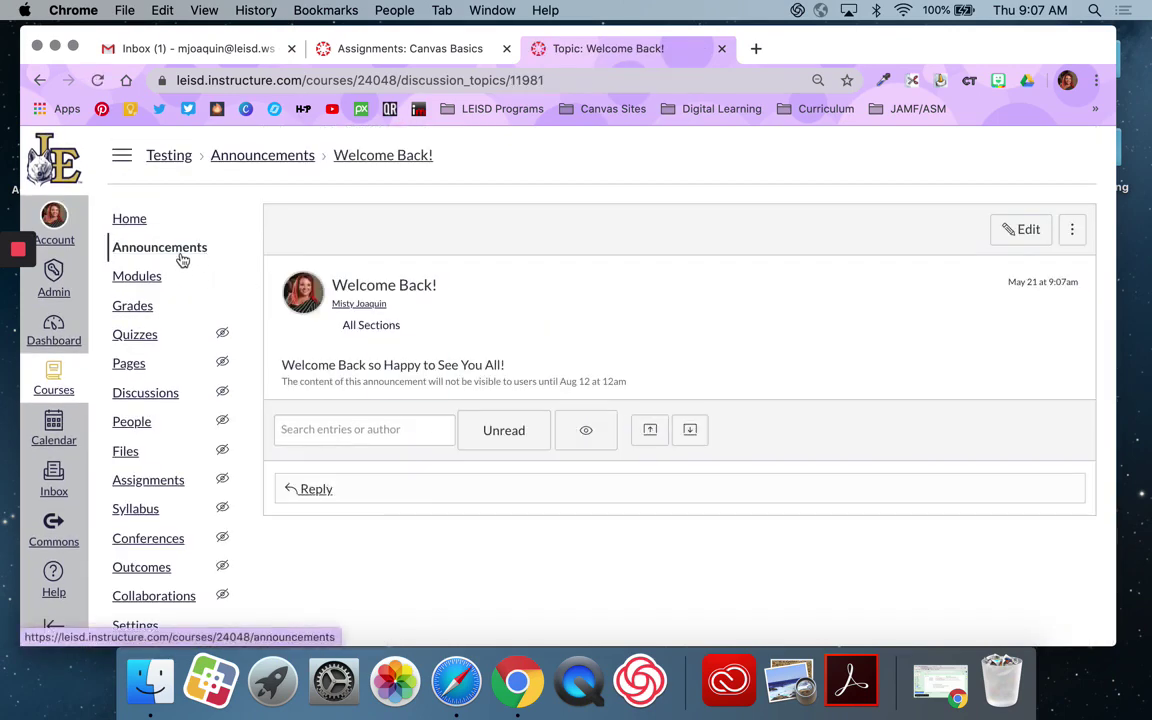
- Check the "Welcome Back!" announcement's delay date in the announcements list and review the recent announcements on the course home page
click(178, 250)
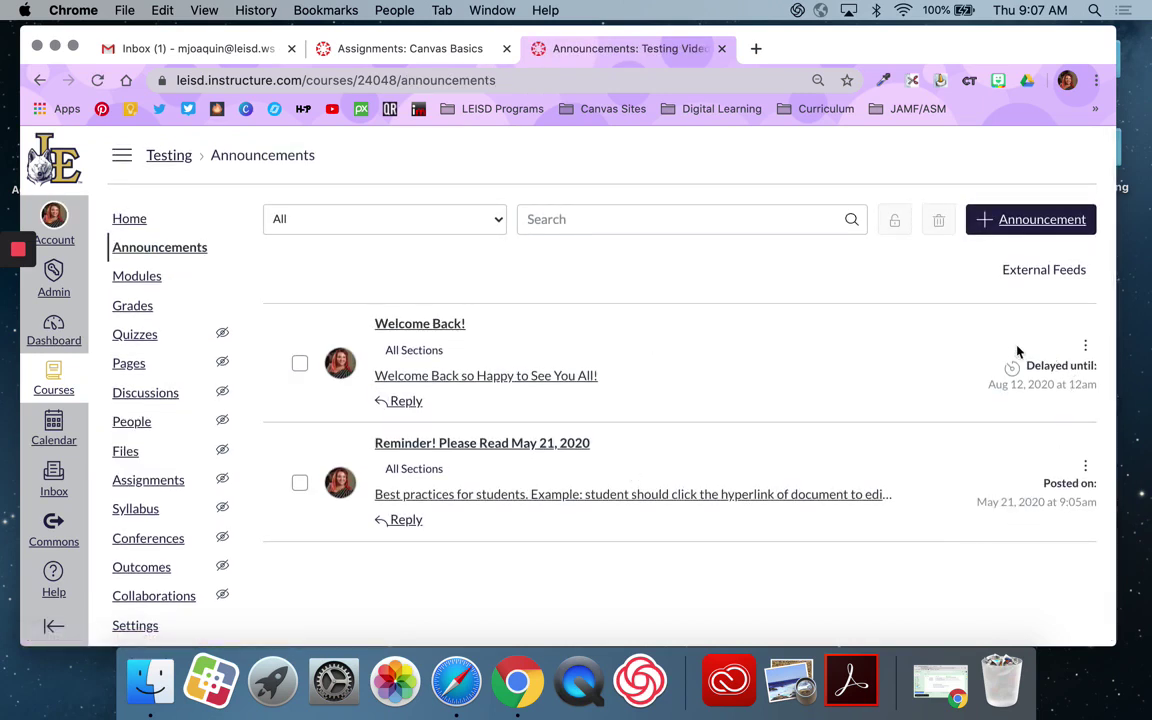
drag(1021, 365, 1100, 389)
click(1096, 389)
click(128, 218)
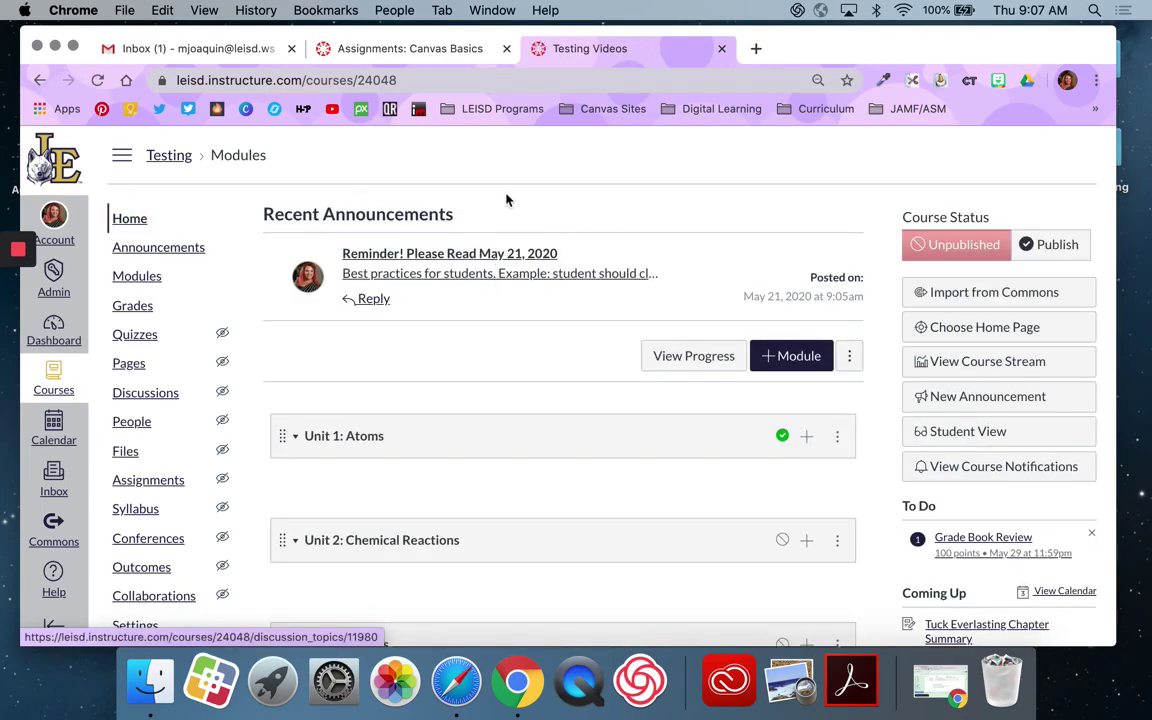
- Examine the course home page and announcements list in Student View, and return to the teacher's view of the course
click(985, 434)
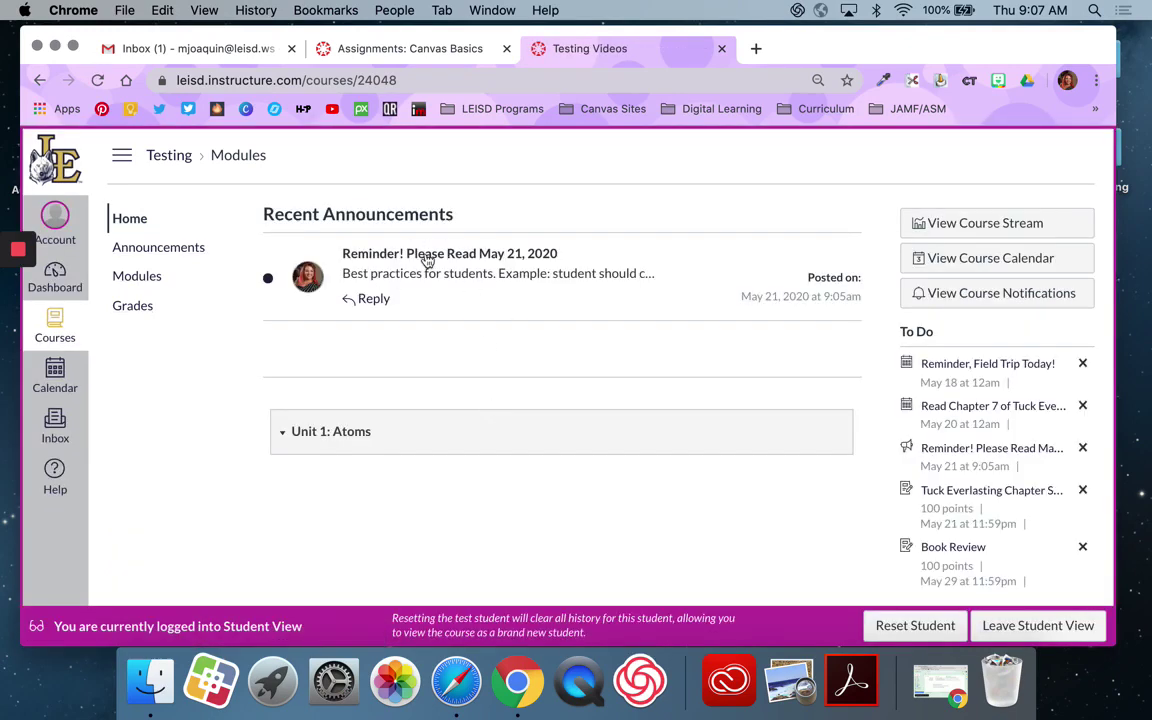
click(127, 251)
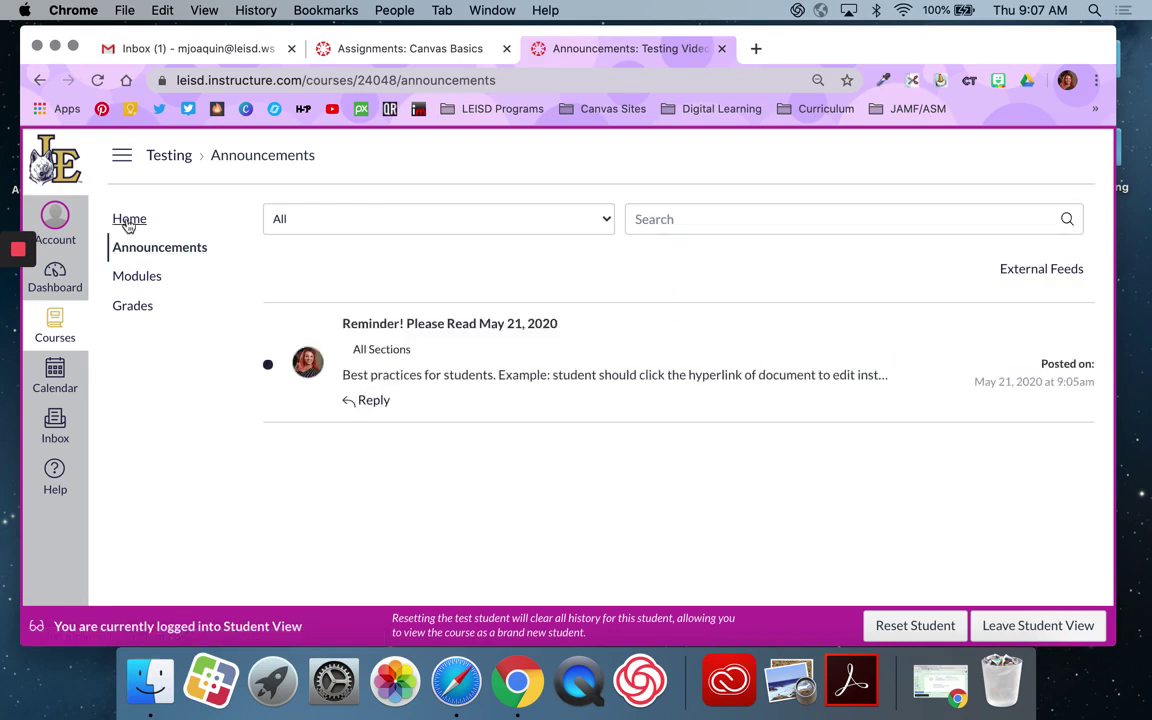
click(129, 219)
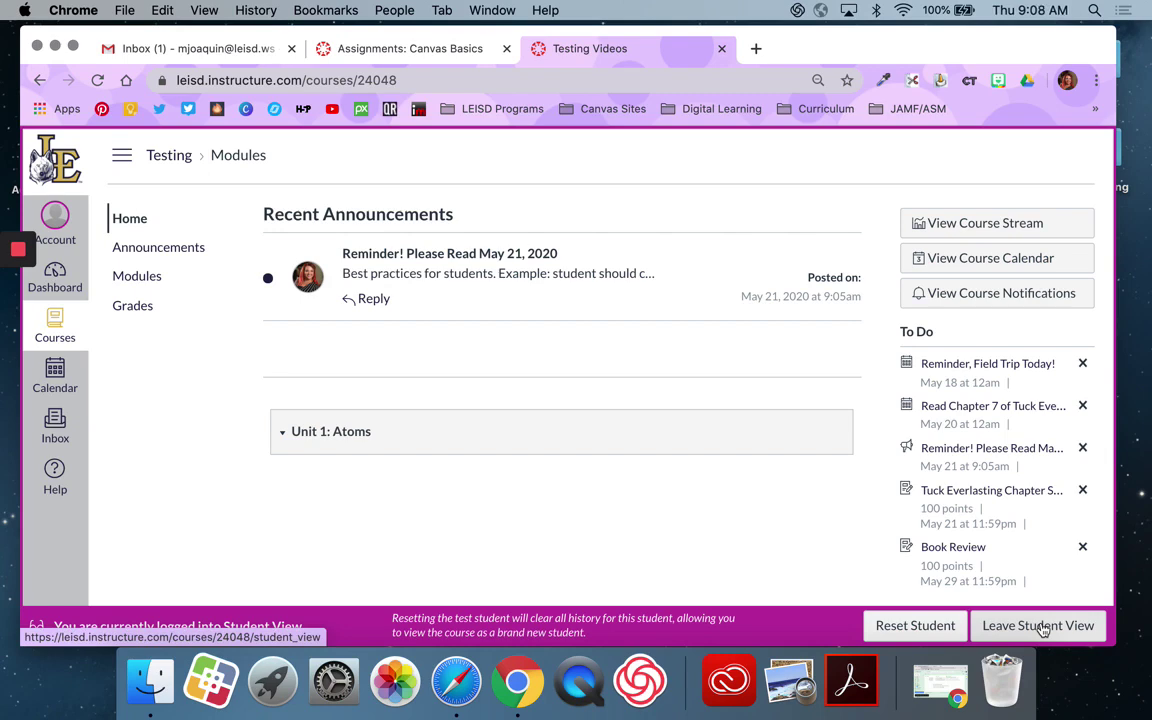
click(1040, 627)
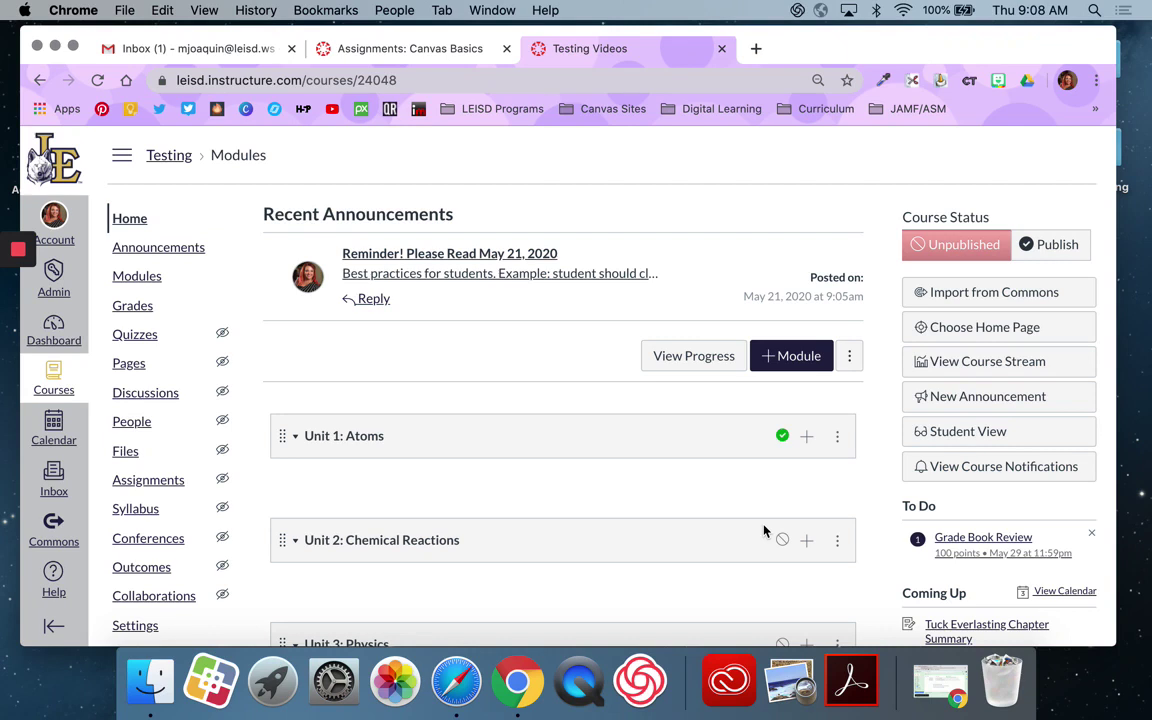
scroll(764, 531, down, 1)
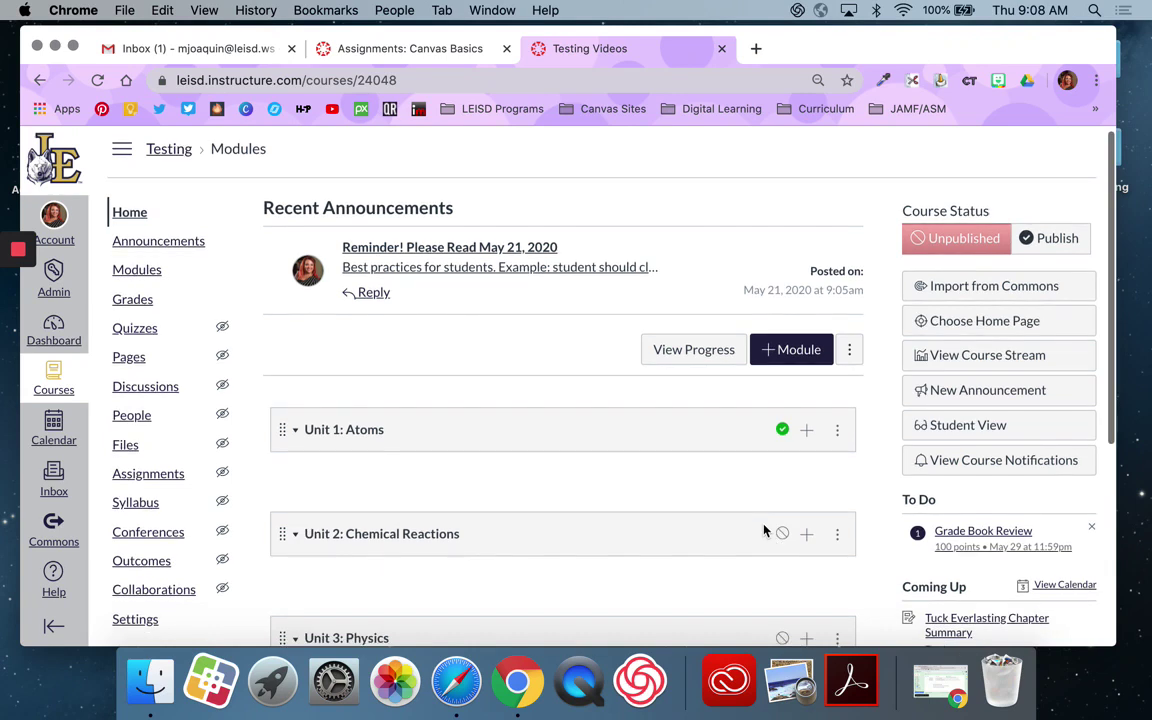